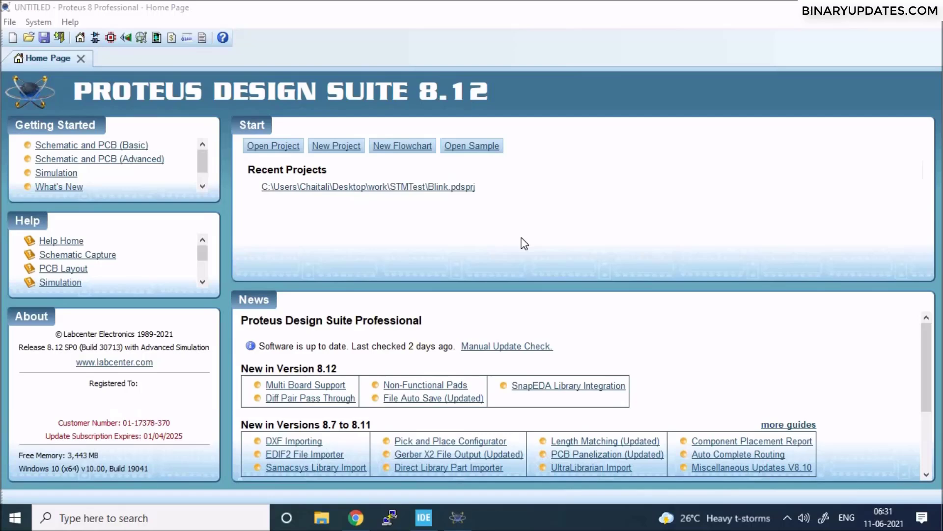
Start a new Proteus project named Blinky.pdsprj and browse for its save folder
{"action": "left_click", "coordinate": [9, 22]}
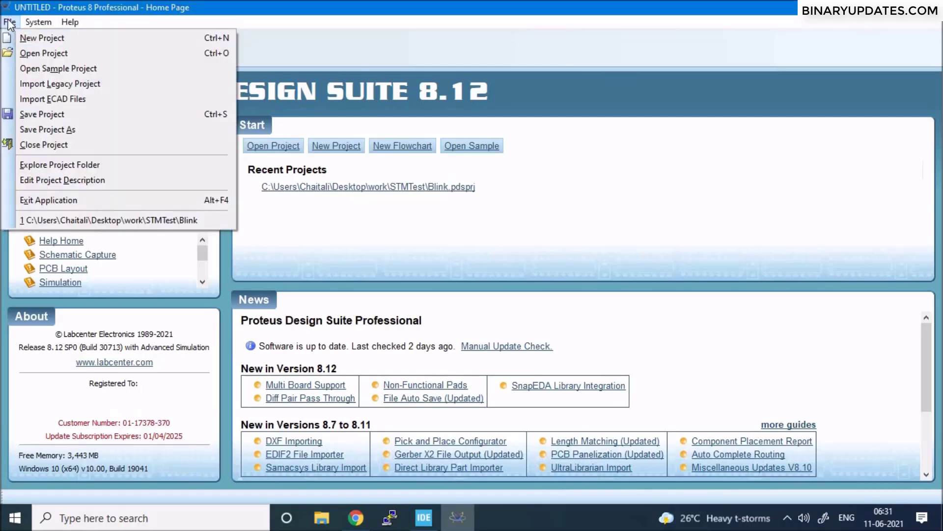
{"action": "left_click", "coordinate": [39, 39]}
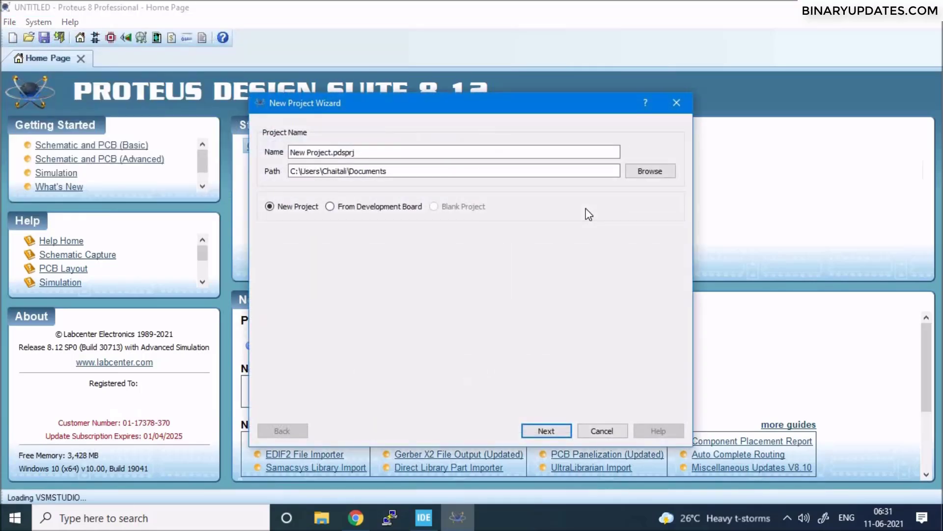
{"action": "left_click_drag", "start_coordinate": [331, 152], "coordinate": [268, 156]}
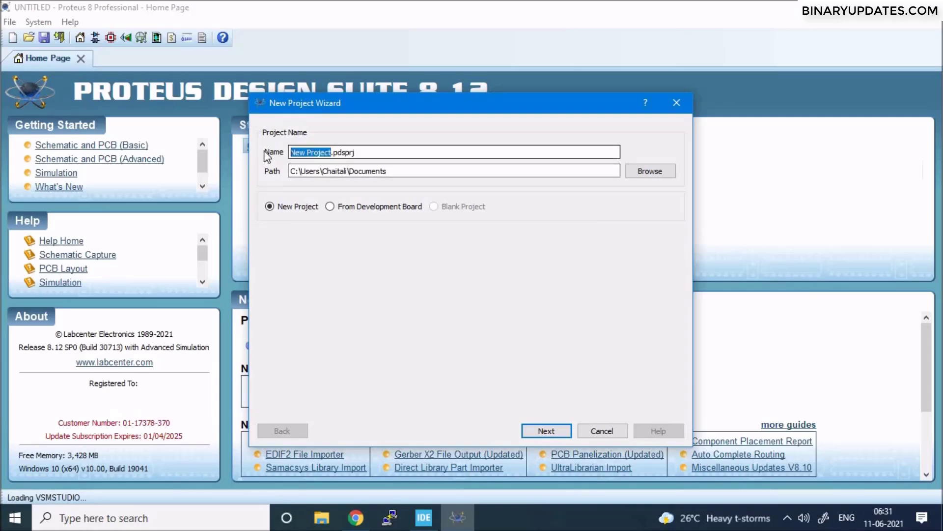
{"action": "type", "text": "Blinky"}
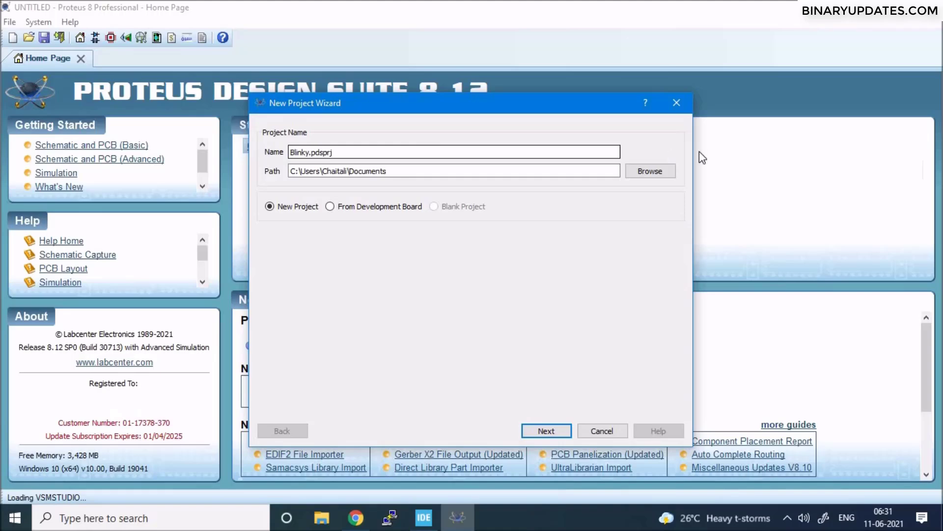
{"action": "left_click", "coordinate": [652, 172]}
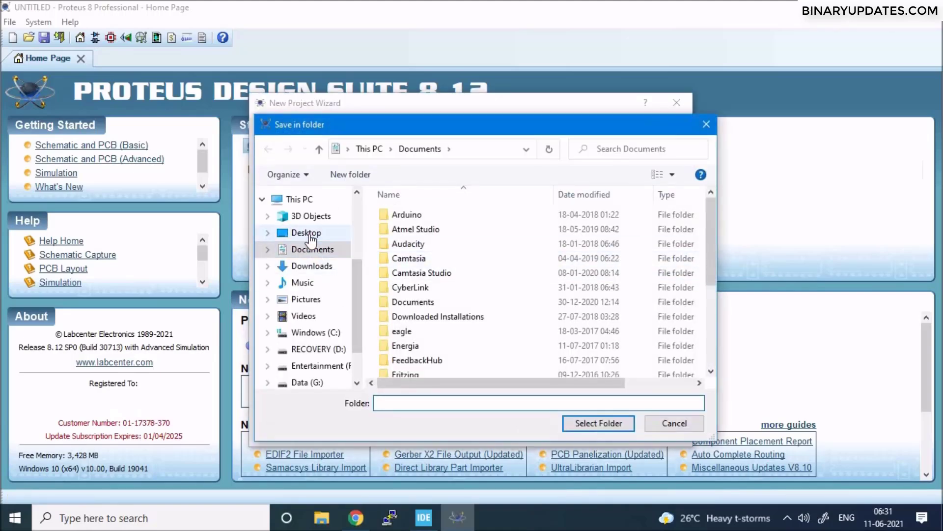
Create a Desktop folder named STM32Project and choose it as the project path
{"action": "left_click", "coordinate": [307, 234]}
{"action": "right_click", "coordinate": [434, 276]}
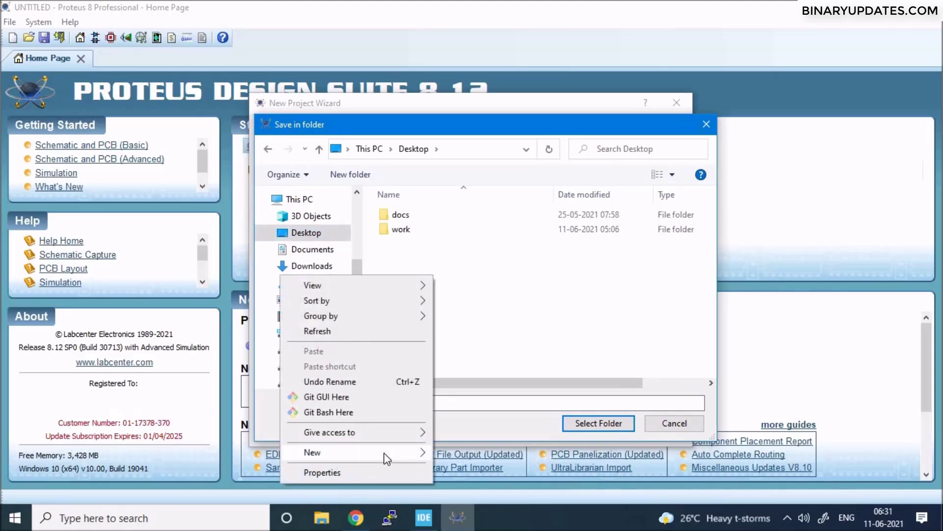
{"action": "mouse_move", "coordinate": [386, 458]}
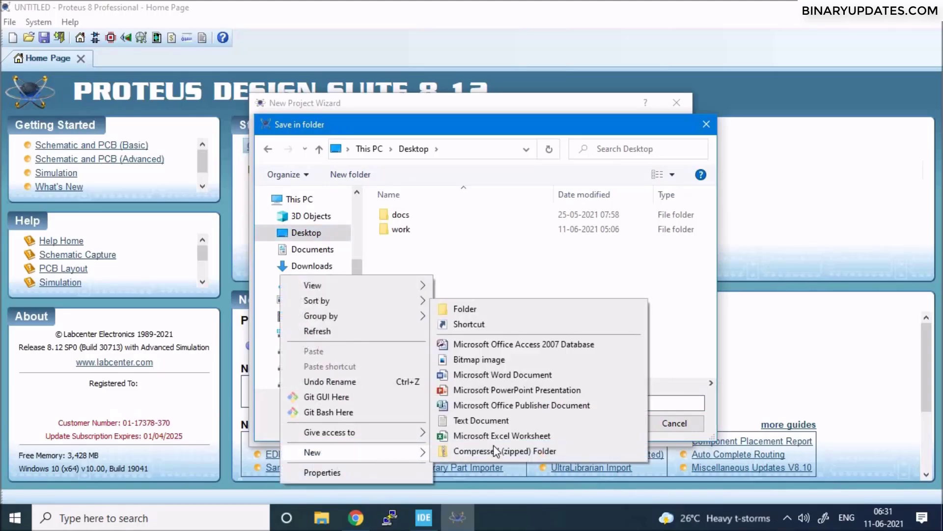
{"action": "left_click", "coordinate": [479, 311]}
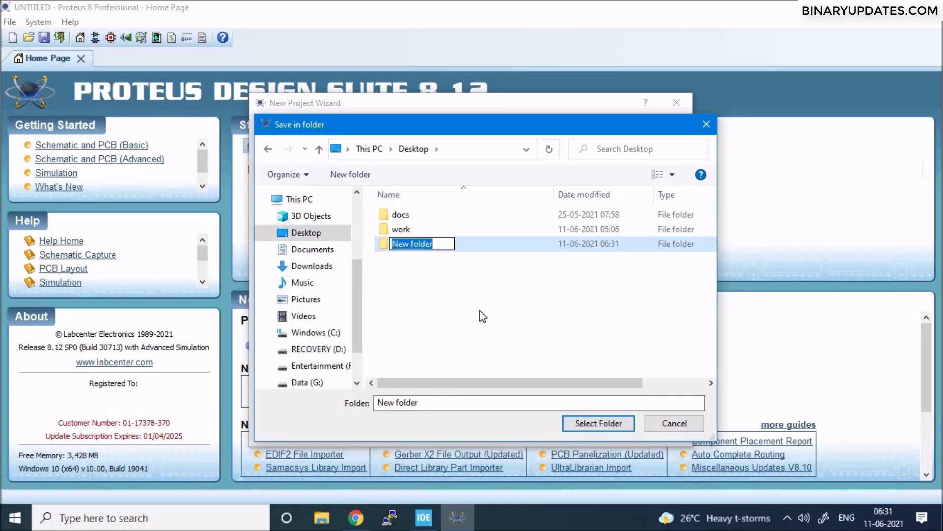
{"action": "type", "text": "STM32Project"}
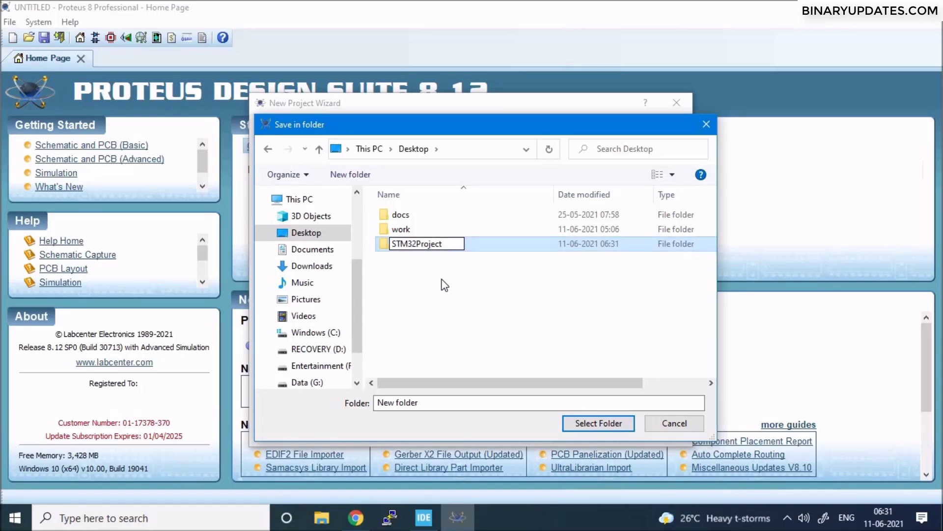
{"action": "key", "text": "Return"}
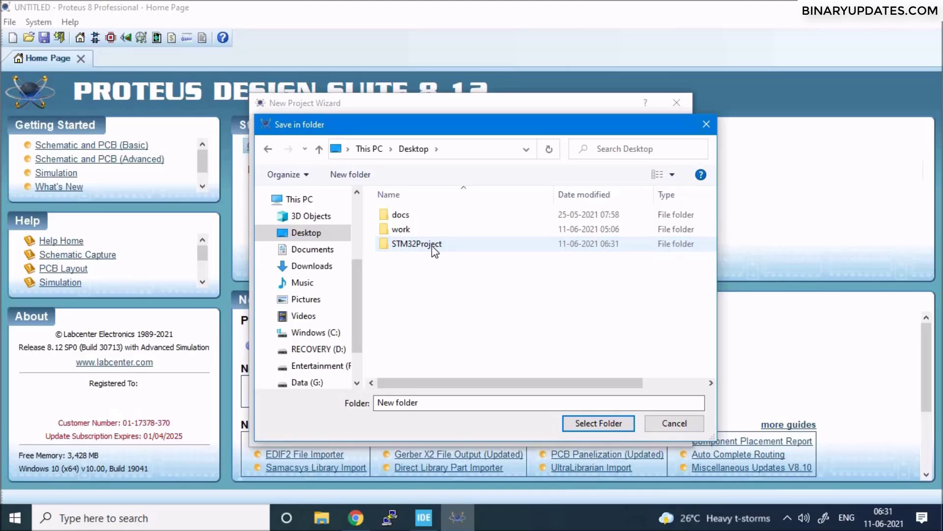
{"action": "left_click", "coordinate": [434, 249]}
{"action": "left_click", "coordinate": [606, 423]}
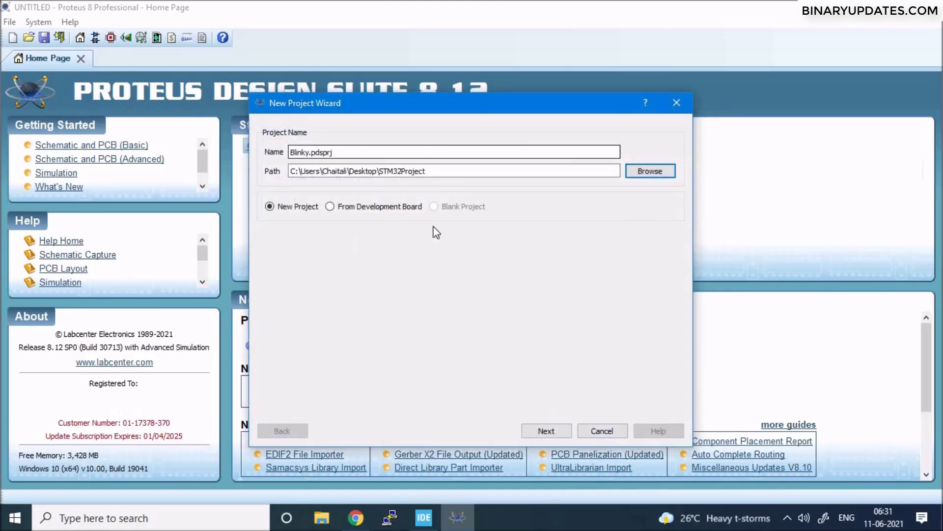
Finish the wizard with the DEFAULT schematic template, no PCB layout and no firmware project
{"action": "left_click_drag", "start_coordinate": [441, 176], "coordinate": [291, 171]}
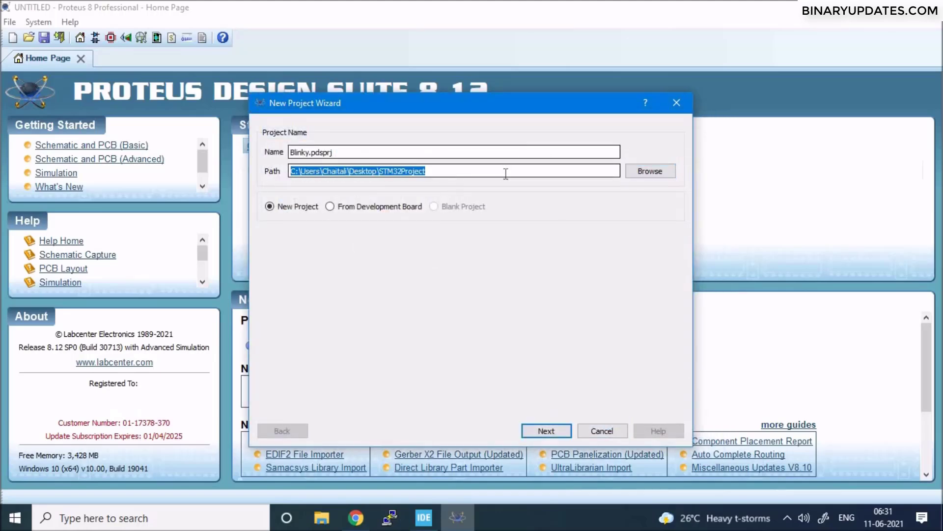
{"action": "left_click", "coordinate": [551, 434]}
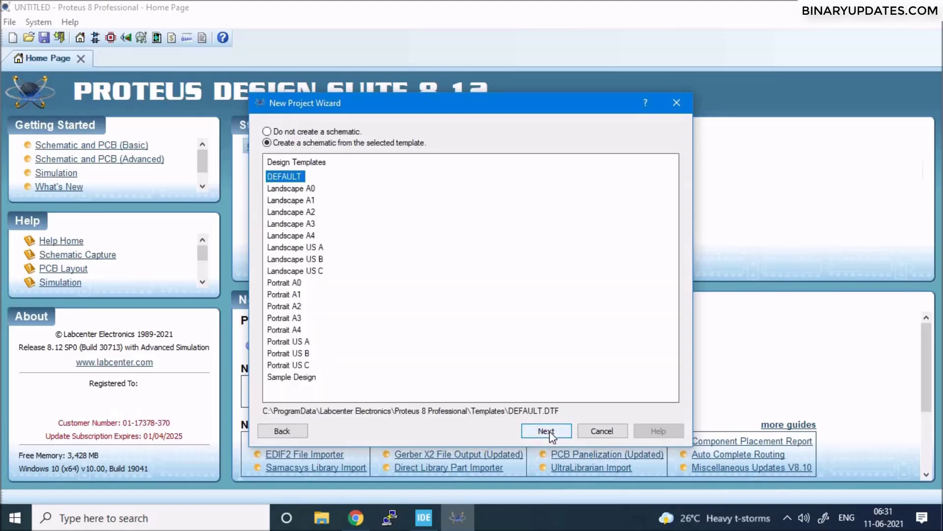
{"action": "left_click", "coordinate": [545, 433]}
{"action": "left_click", "coordinate": [547, 432]}
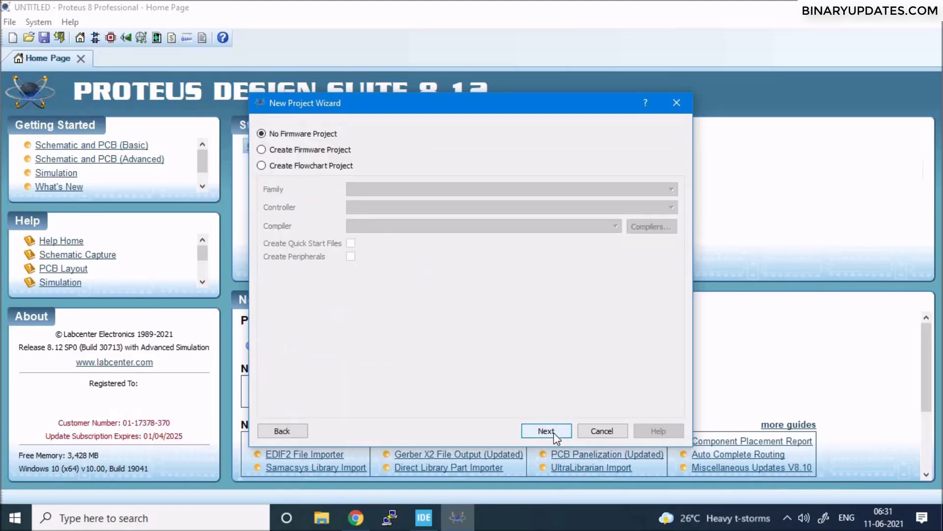
{"action": "left_click", "coordinate": [554, 433]}
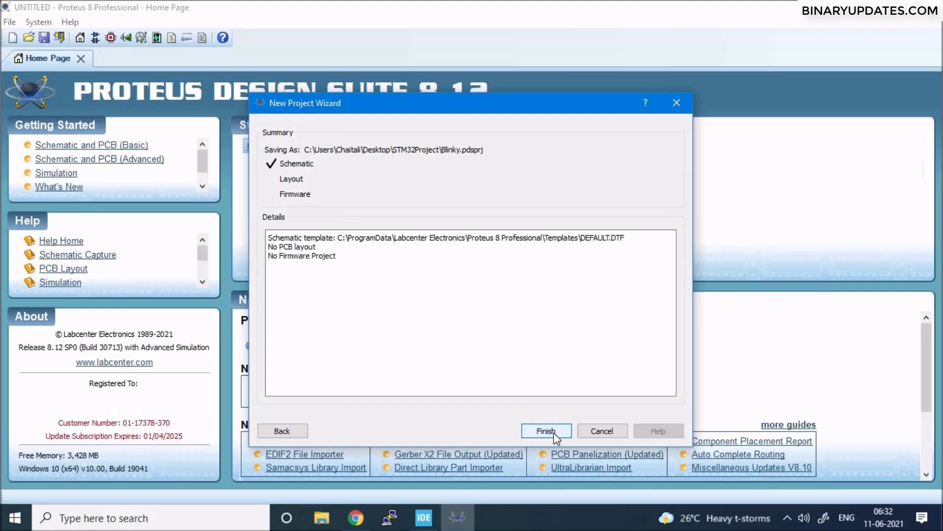
{"action": "left_click", "coordinate": [546, 430]}
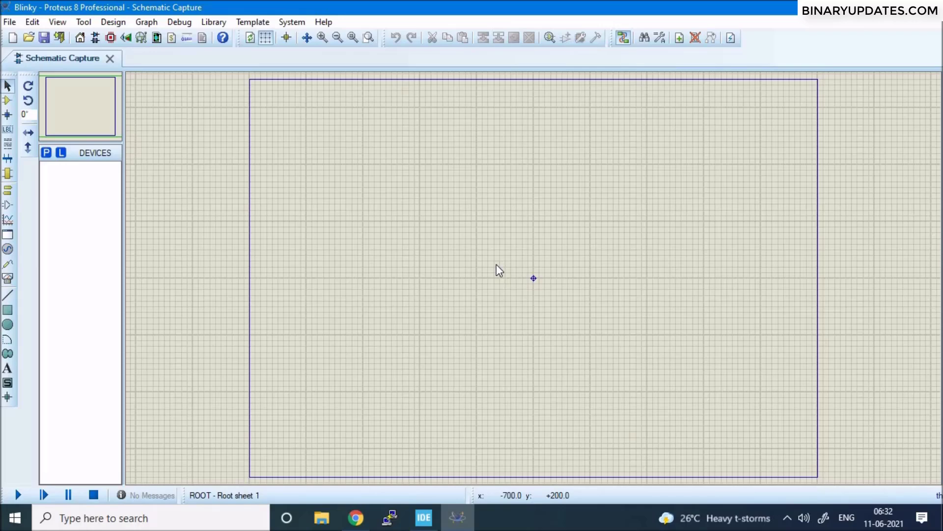
Search 'stm32f103' in Pick Devices and add the STM32F103C6 to the device list
{"action": "left_click", "coordinate": [47, 153]}
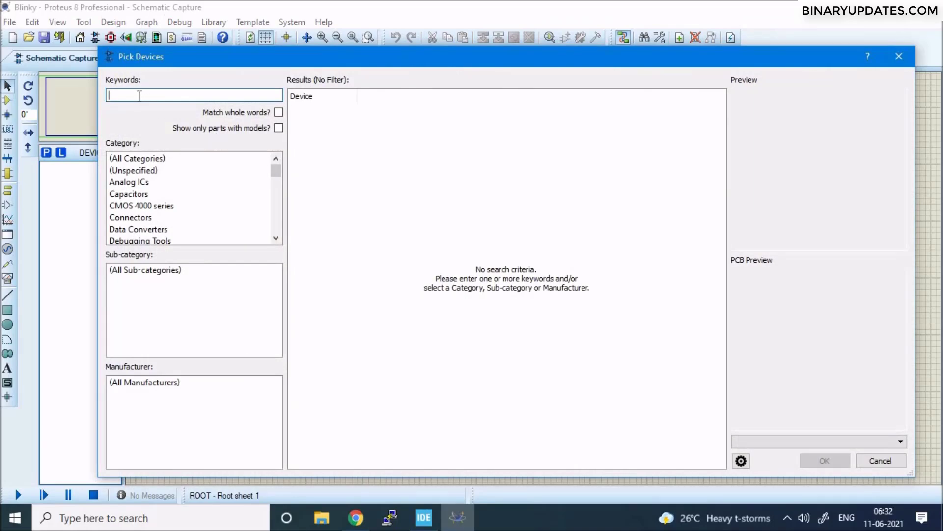
{"action": "type", "text": "stm32f103"}
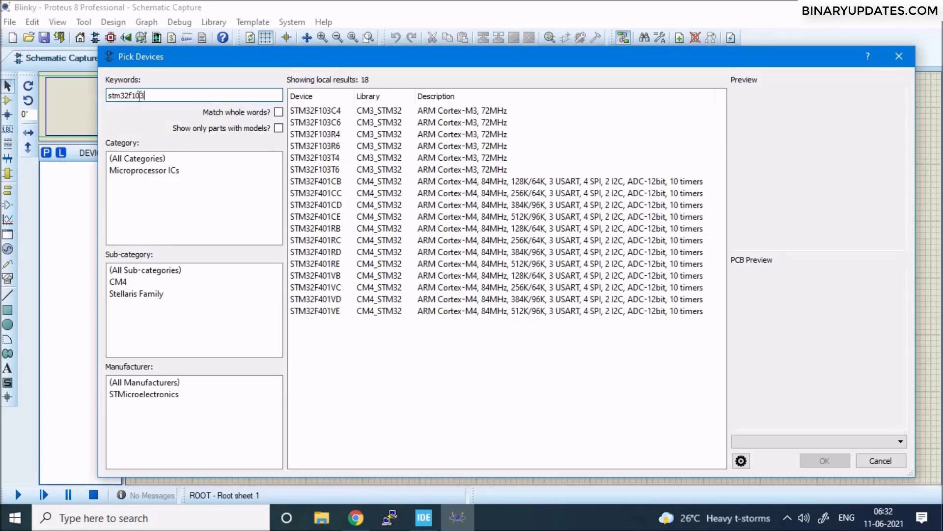
{"action": "left_click", "coordinate": [318, 123]}
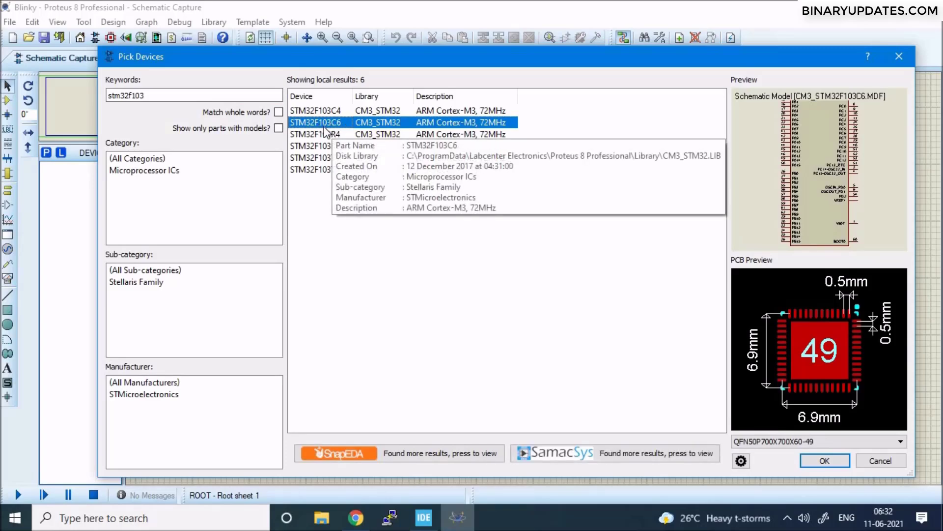
{"action": "left_click", "coordinate": [825, 460]}
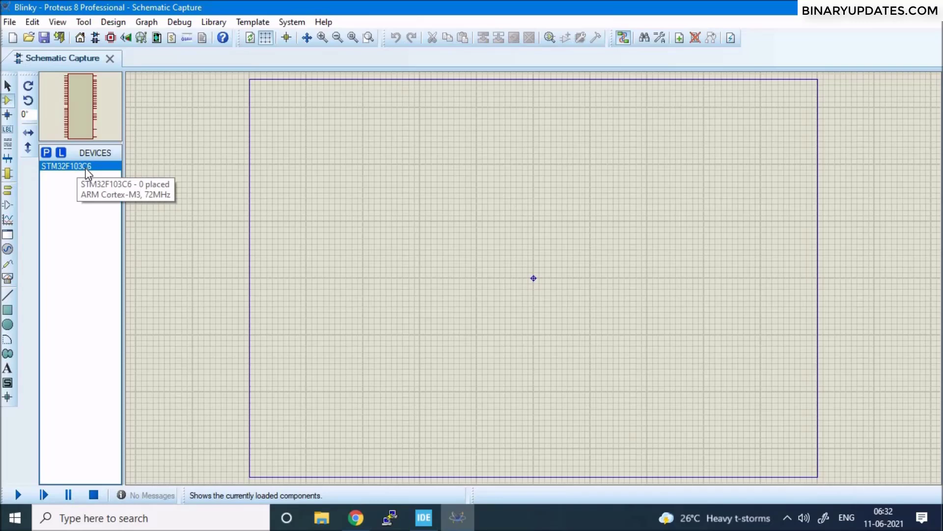
Search 'led yellow' in Pick Devices and add the LED-YELLOW part
{"action": "left_click", "coordinate": [46, 152]}
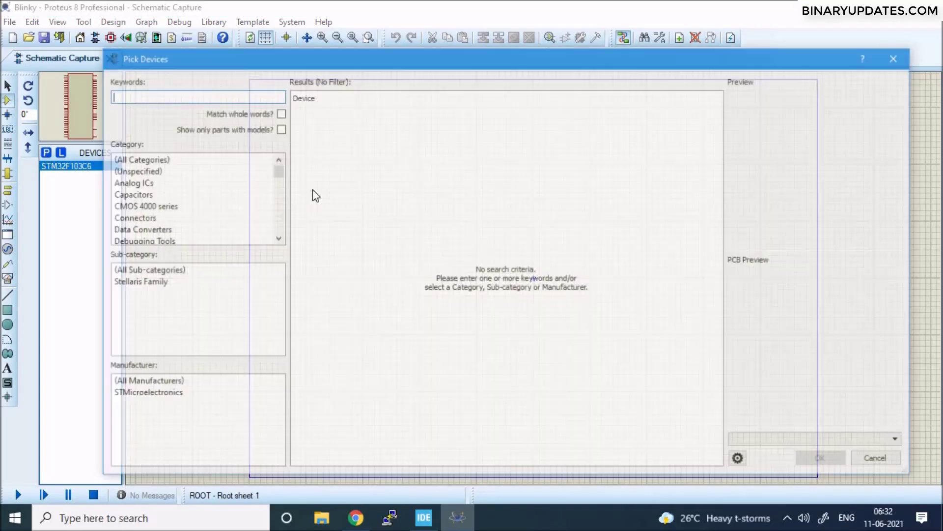
{"action": "type", "text": "ledyellow"}
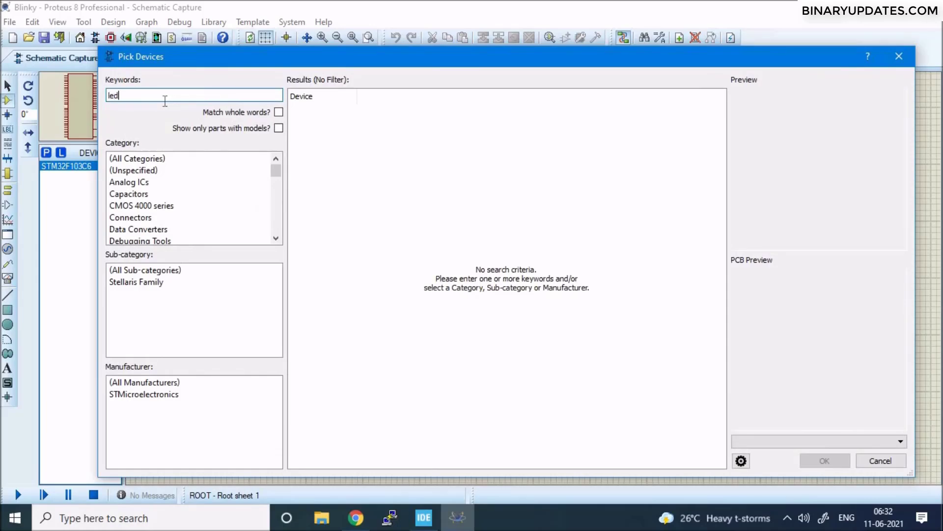
{"action": "key", "text": "Left"}
{"action": "key", "text": "Left"}
{"action": "key", "text": "Left"}
{"action": "key", "text": "Left"}
{"action": "key", "text": "Left"}
{"action": "key", "text": "Left"}
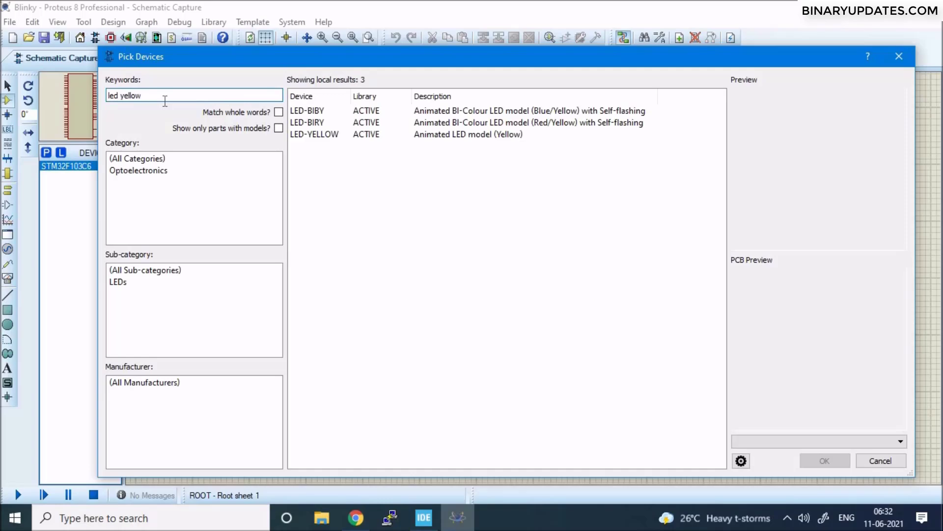
{"action": "left_click", "coordinate": [311, 136]}
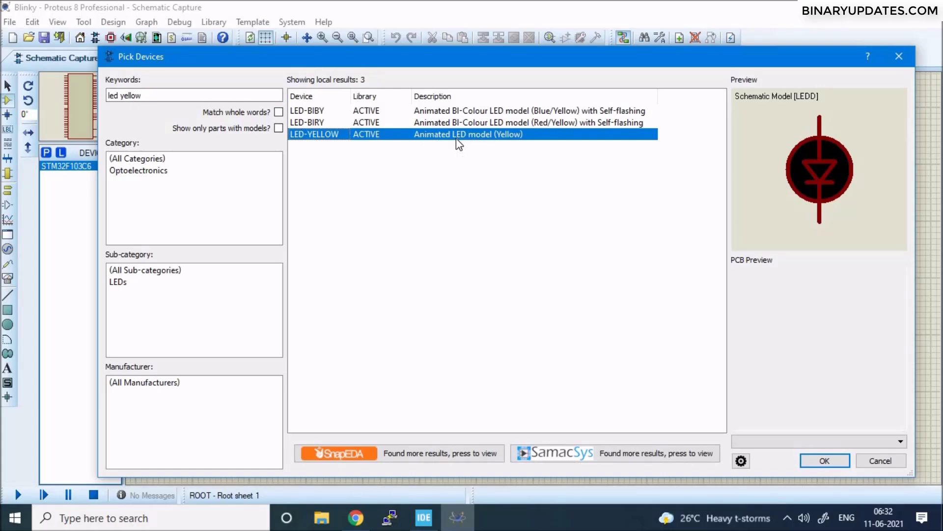
{"action": "mouse_move", "coordinate": [457, 141]}
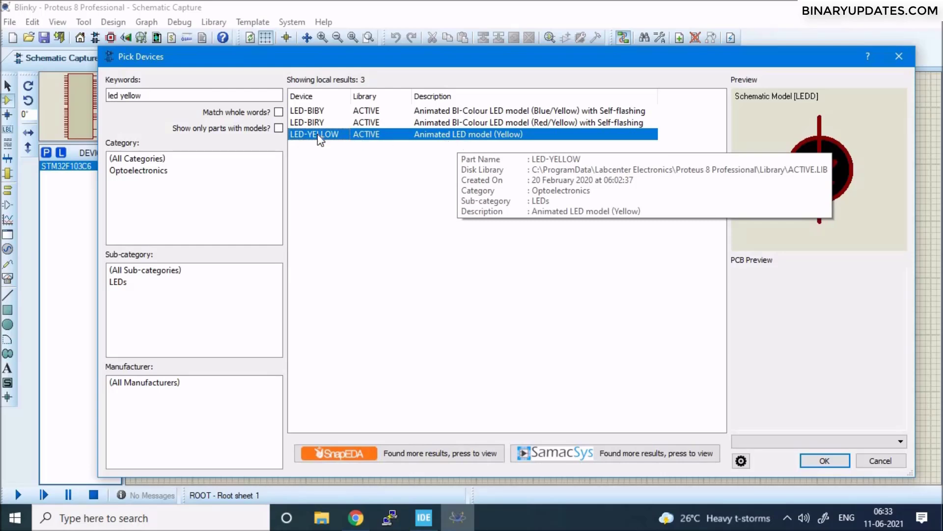
{"action": "left_click", "coordinate": [825, 461]}
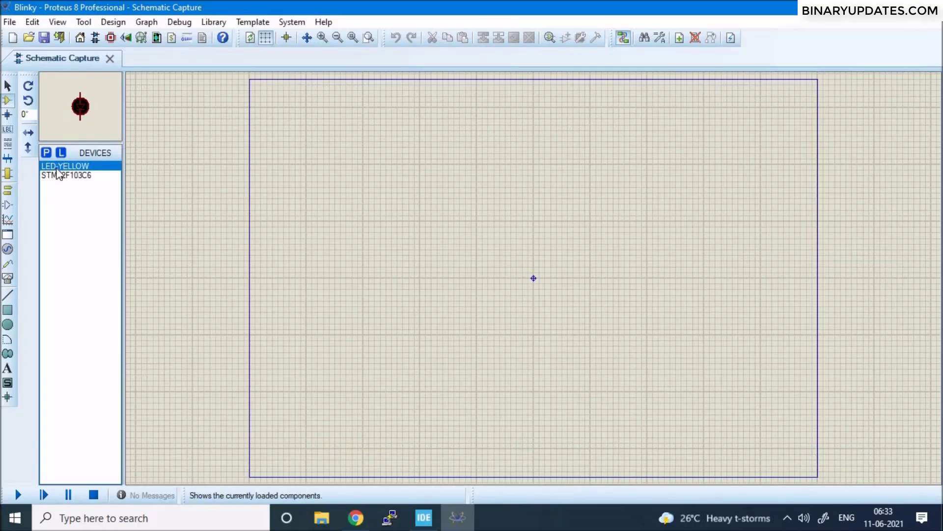
Place the STM32F103C6 near the sheet centre as U1, then select LED-YELLOW for placement
{"action": "left_click", "coordinate": [57, 177]}
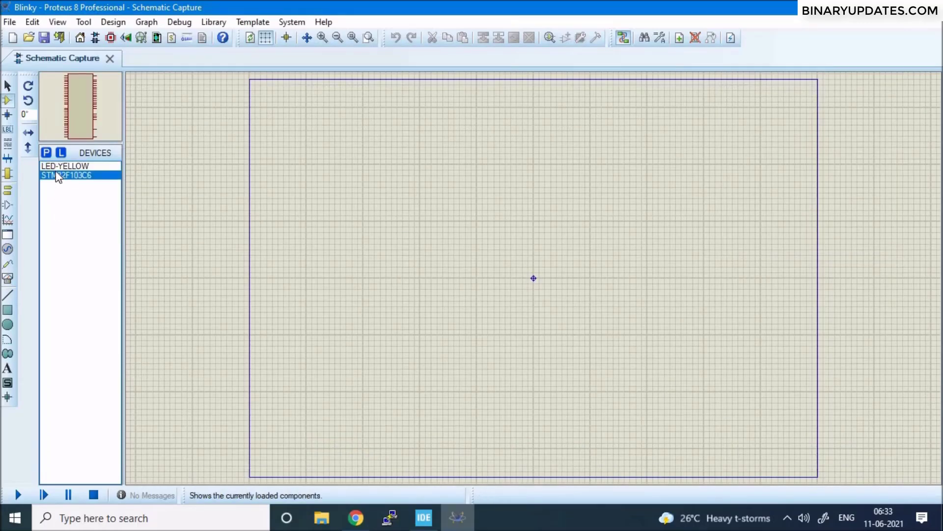
{"action": "left_click", "coordinate": [57, 167]}
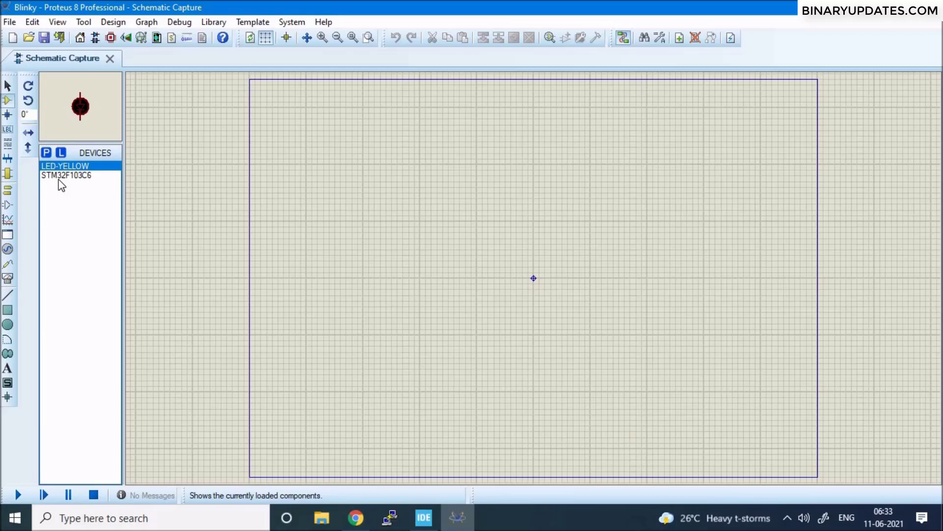
{"action": "left_click", "coordinate": [60, 177]}
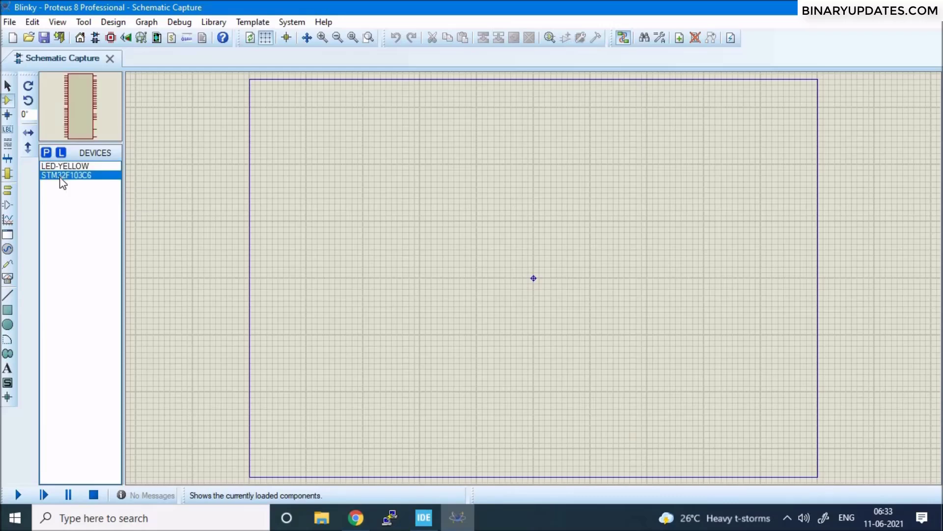
{"action": "left_click", "coordinate": [512, 239]}
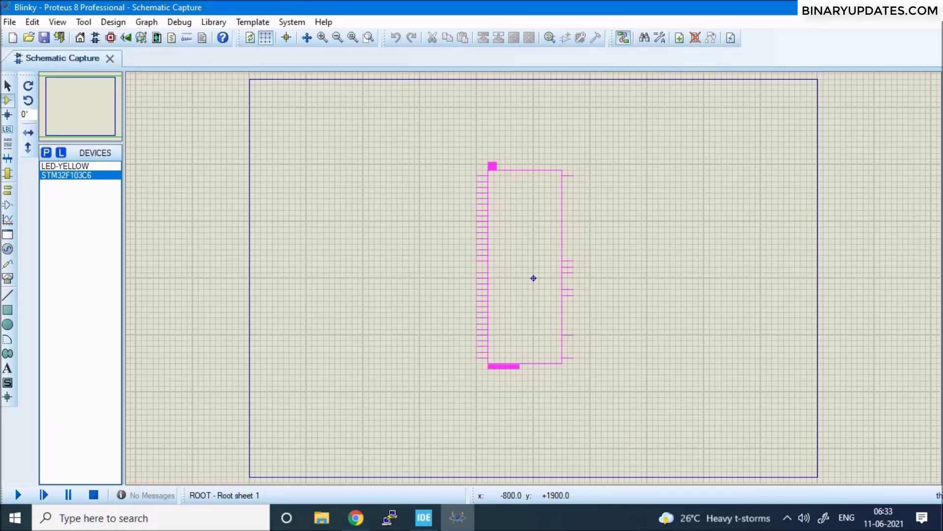
{"action": "left_click", "coordinate": [534, 278]}
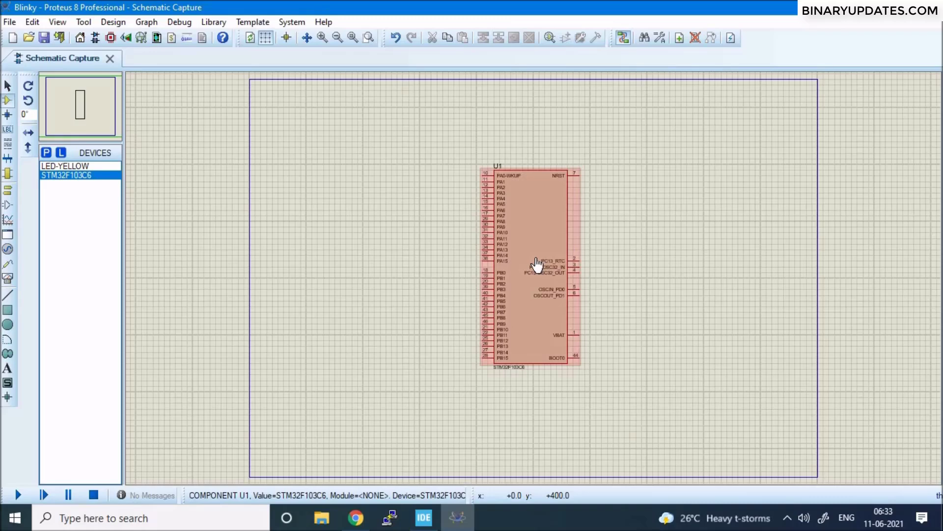
{"action": "scroll", "coordinate": [535, 285], "scroll_direction": "up", "scroll_amount": 1}
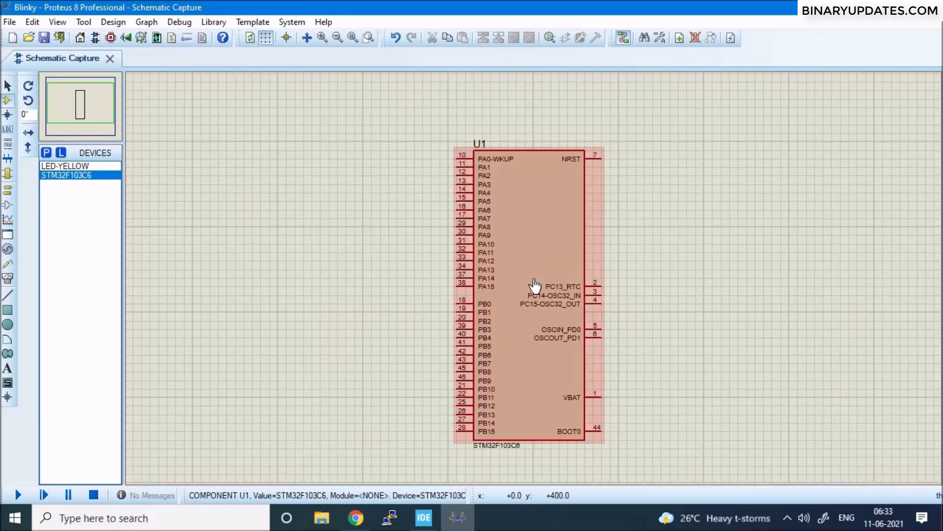
{"action": "scroll", "coordinate": [535, 285], "scroll_direction": "up", "scroll_amount": 1}
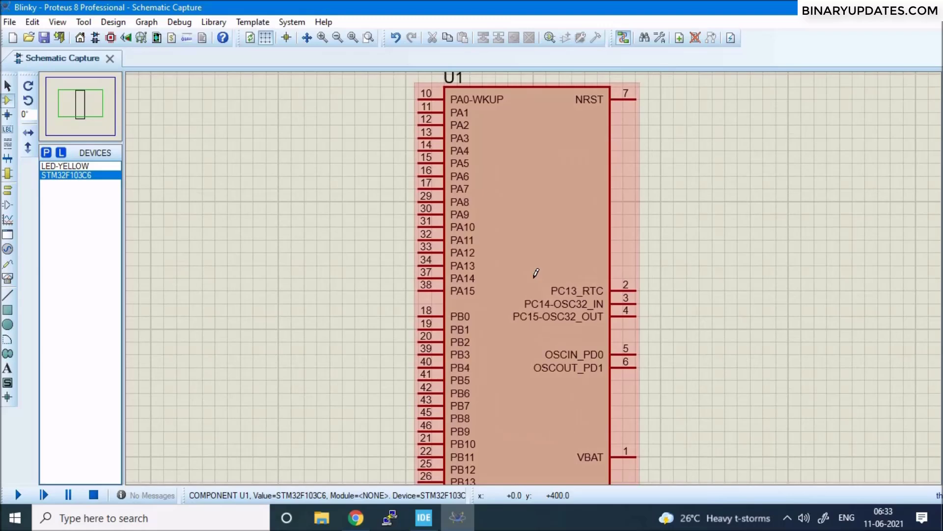
{"action": "scroll", "coordinate": [536, 273], "scroll_direction": "down", "scroll_amount": 1}
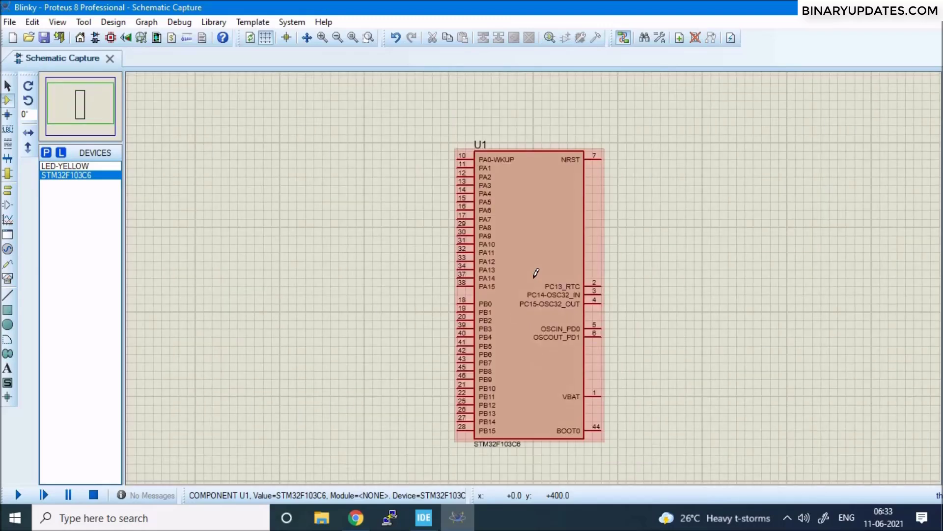
{"action": "left_click", "coordinate": [78, 167]}
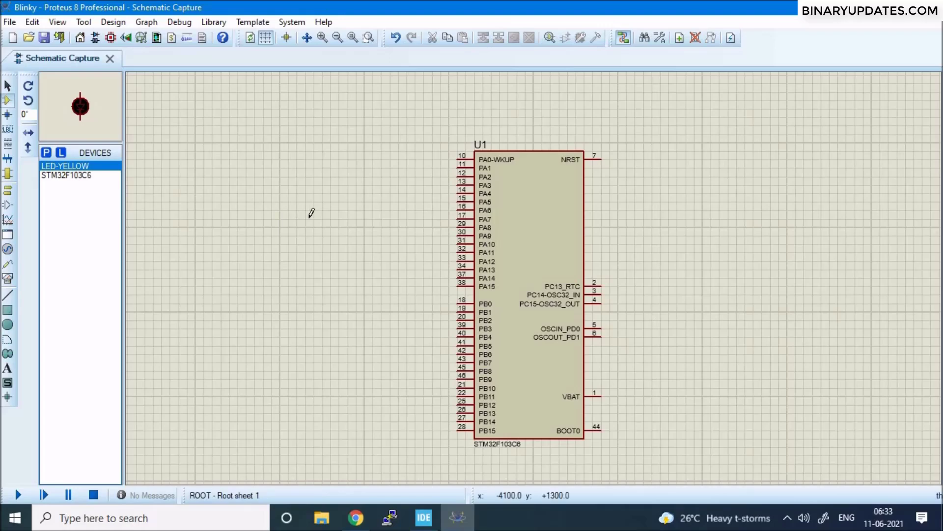
Place LED D1 left of the chip and wire its lower pin to PA5
{"action": "left_click", "coordinate": [371, 188]}
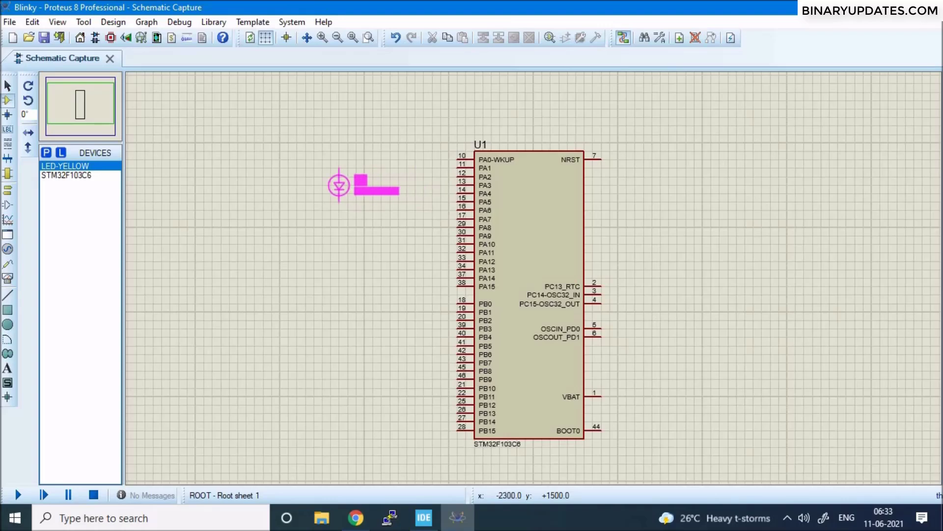
{"action": "left_click", "coordinate": [322, 168]}
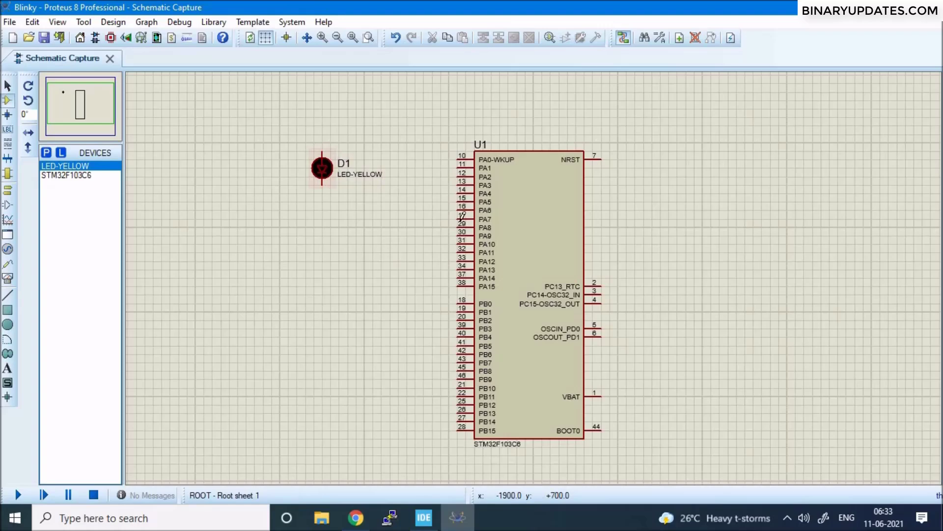
{"action": "left_click", "coordinate": [459, 198]}
{"action": "left_click", "coordinate": [323, 183]}
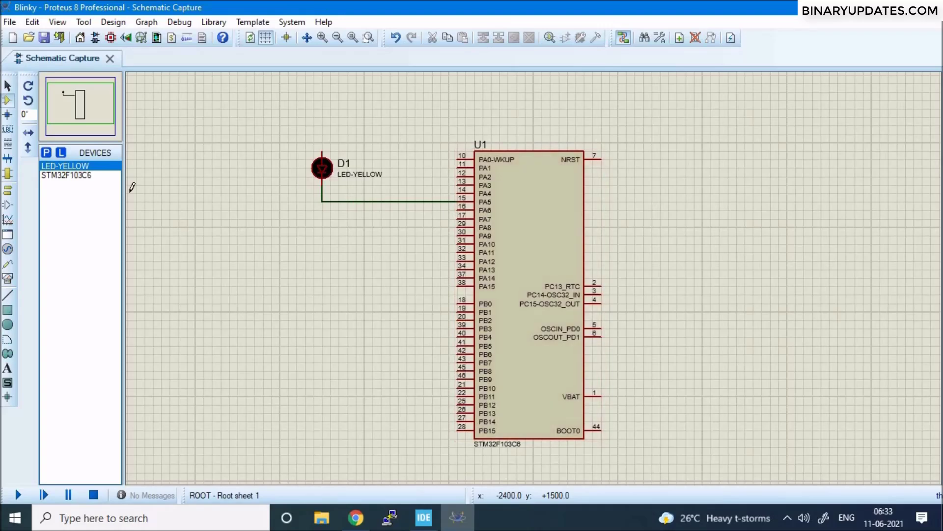
Add a power terminal above the LED, wire it to the LED, and label it +3.3v
{"action": "left_click", "coordinate": [7, 191]}
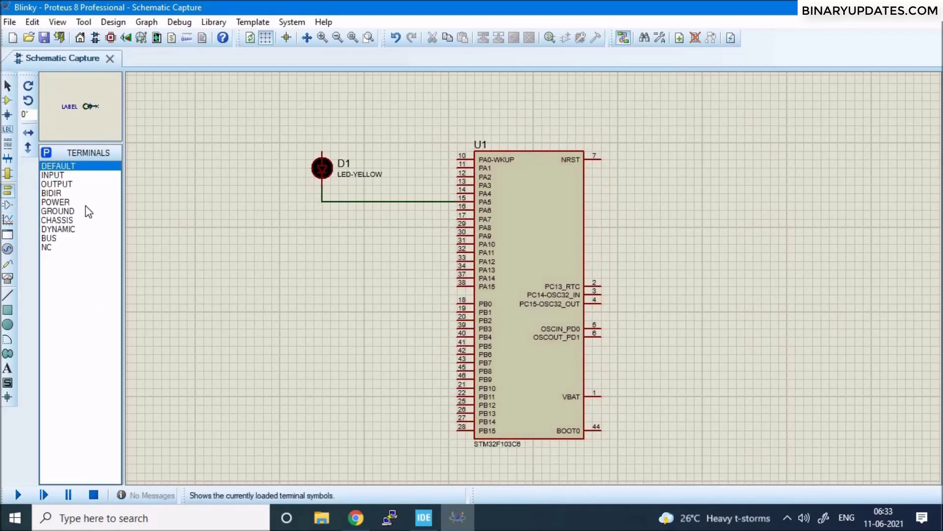
{"action": "left_click", "coordinate": [55, 202]}
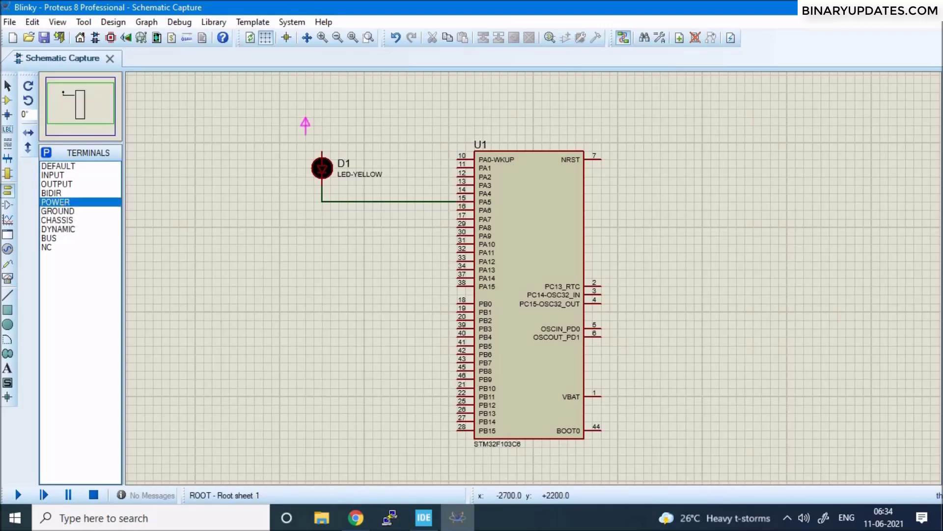
{"action": "left_click", "coordinate": [322, 117]}
{"action": "left_click", "coordinate": [323, 150]}
{"action": "left_click", "coordinate": [323, 123]}
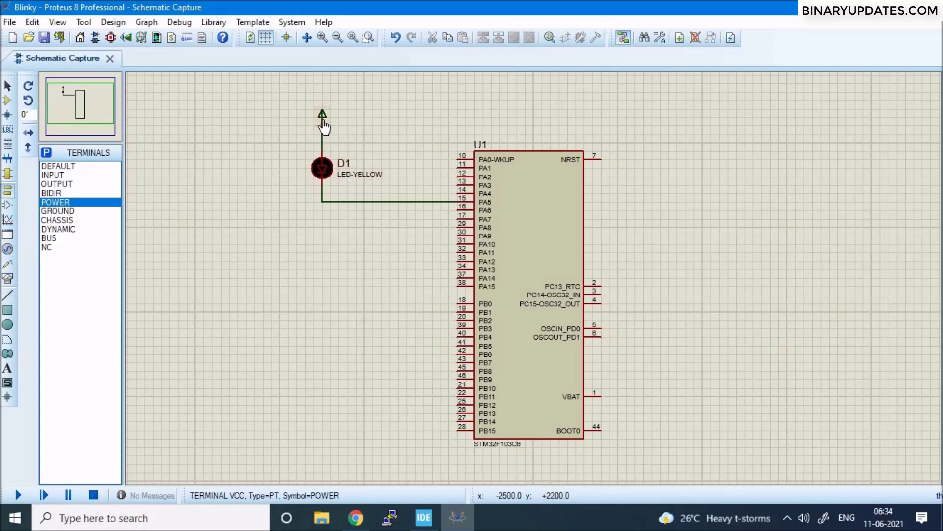
{"action": "double_click", "coordinate": [323, 122]}
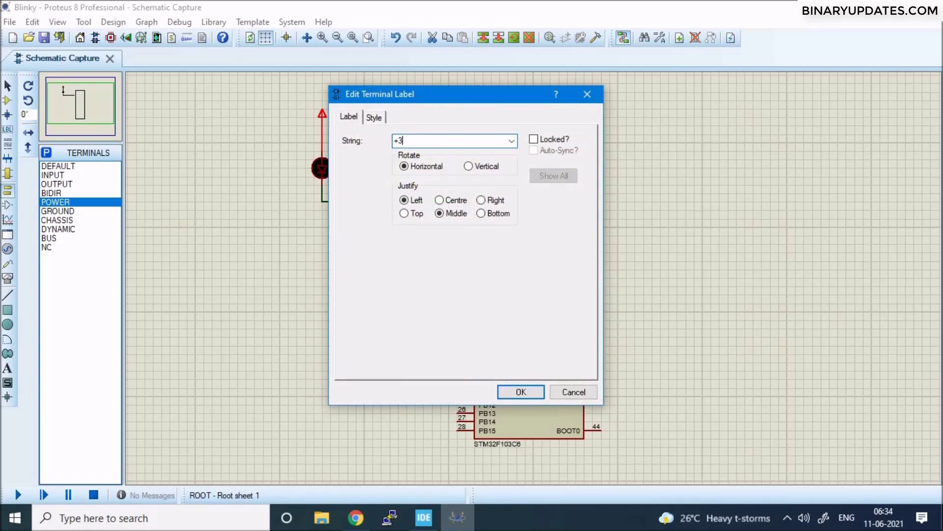
{"action": "type", "text": "+3.3v"}
{"action": "left_click", "coordinate": [521, 392]}
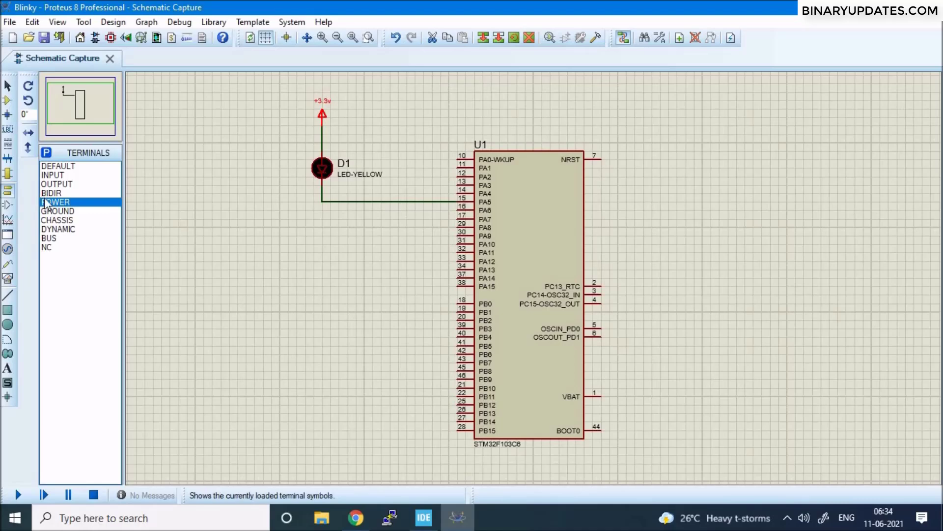
{"action": "left_click", "coordinate": [159, 270]}
Place a power terminal and a ground terminal left of the chip, each with a wire stub
{"action": "left_click", "coordinate": [212, 260]}
{"action": "left_click", "coordinate": [57, 211]}
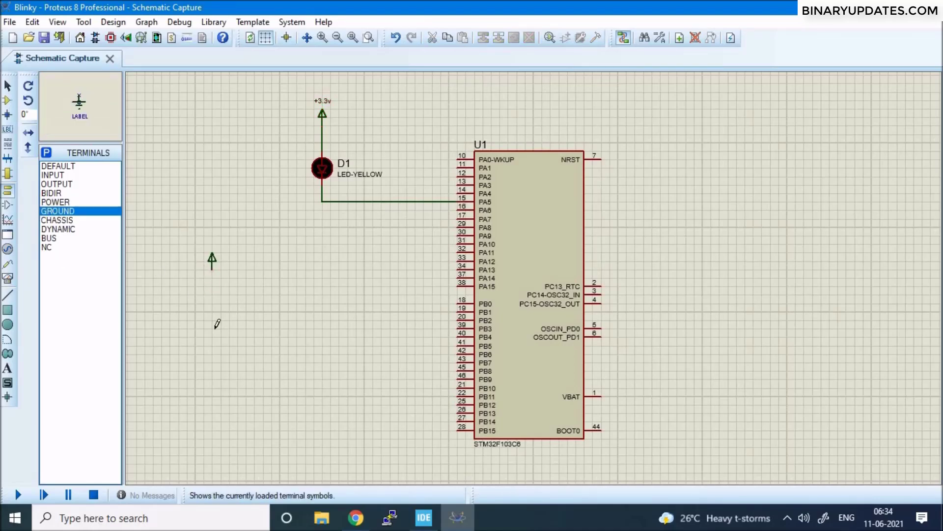
{"action": "left_click", "coordinate": [212, 319]}
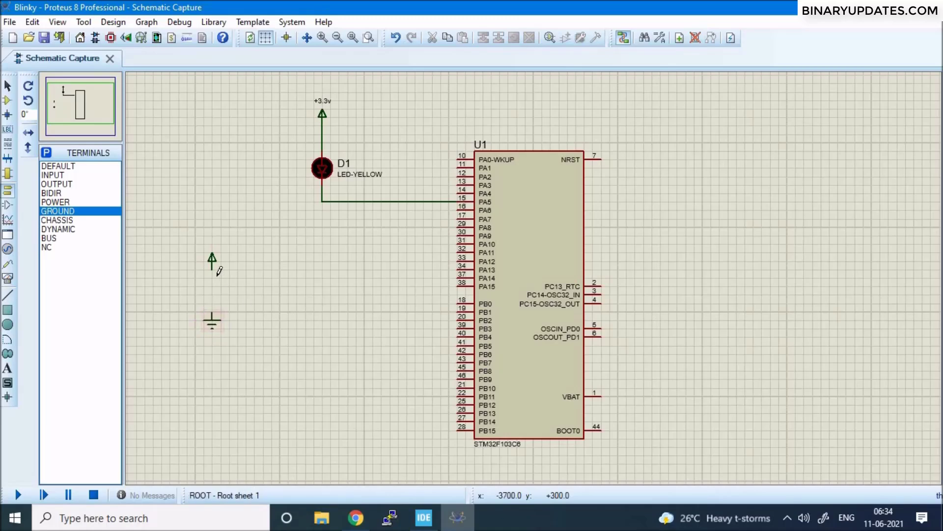
{"action": "left_click", "coordinate": [213, 271]}
{"action": "double_click", "coordinate": [264, 285]}
{"action": "left_click", "coordinate": [212, 303]}
{"action": "double_click", "coordinate": [264, 304]}
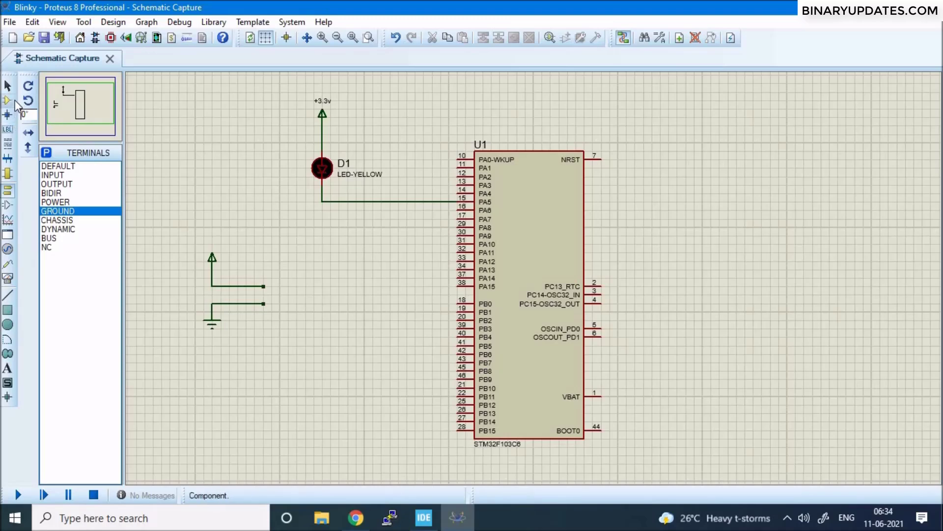
Label the upper wire VDDA and the lower wire VSSA, and set the new power terminal to +3.3v
{"action": "left_click", "coordinate": [8, 129]}
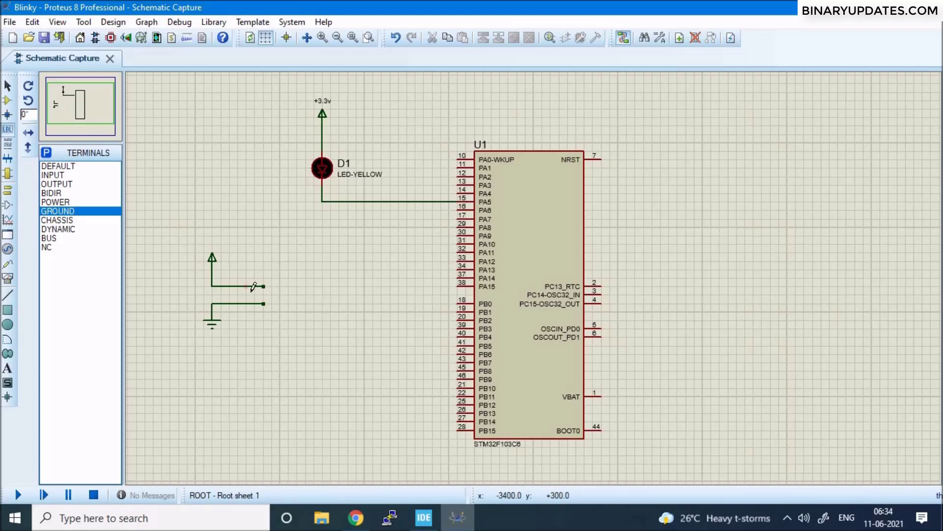
{"action": "left_click", "coordinate": [254, 286]}
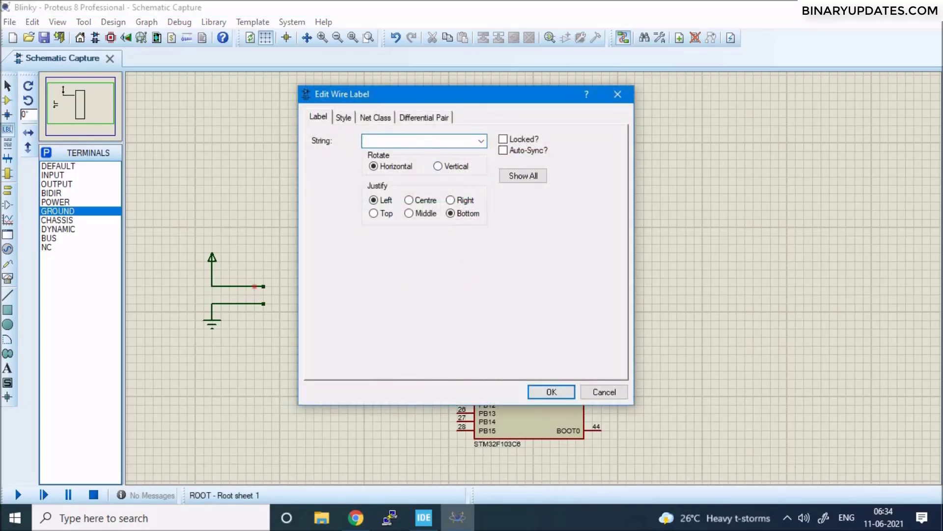
{"action": "type", "text": "VDDA"}
{"action": "left_click", "coordinate": [551, 391]}
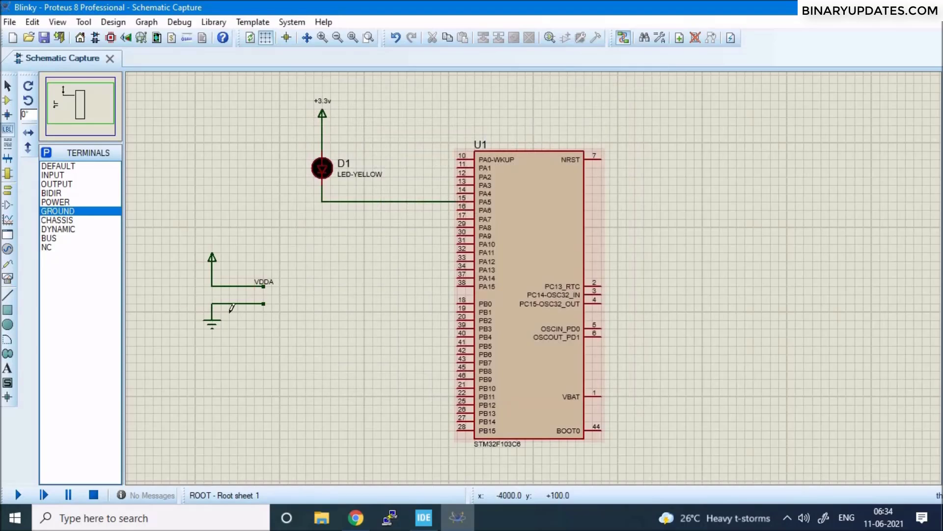
{"action": "left_click", "coordinate": [248, 303]}
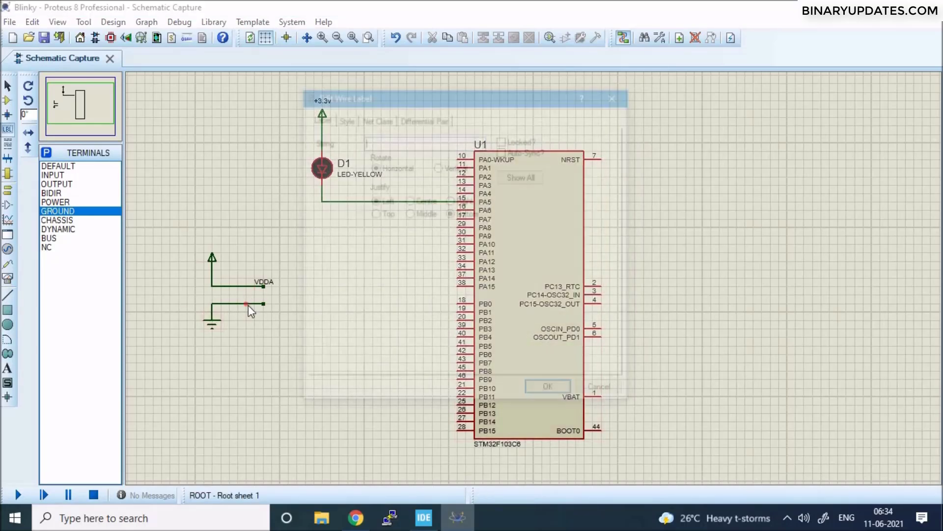
{"action": "type", "text": "VSSA"}
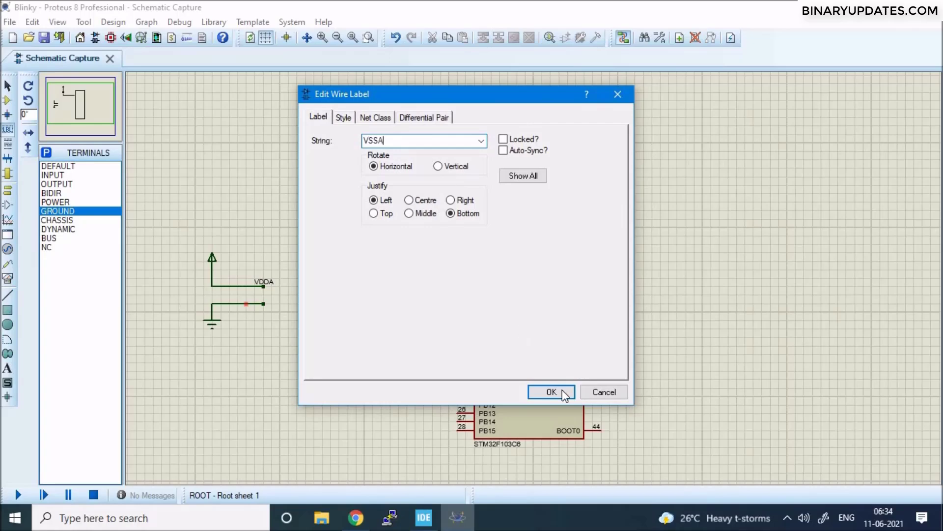
{"action": "left_click", "coordinate": [550, 391]}
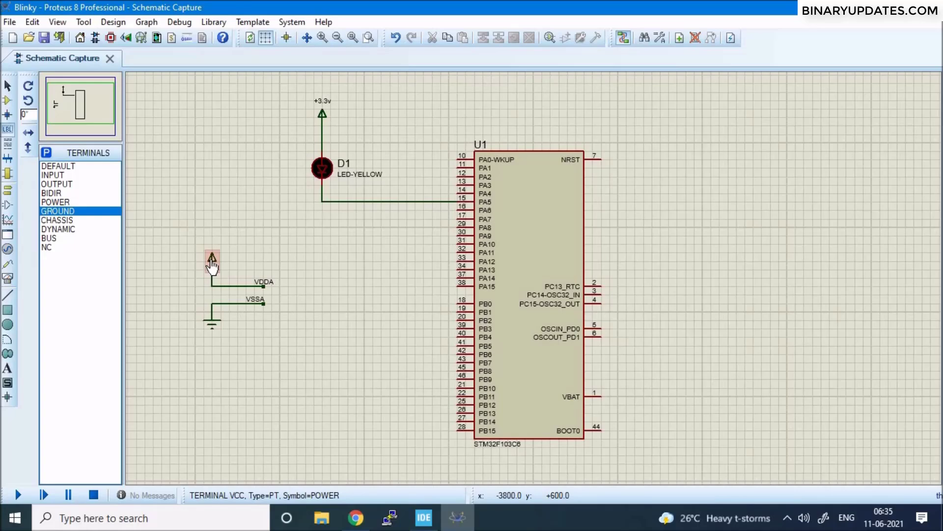
{"action": "double_click", "coordinate": [213, 263]}
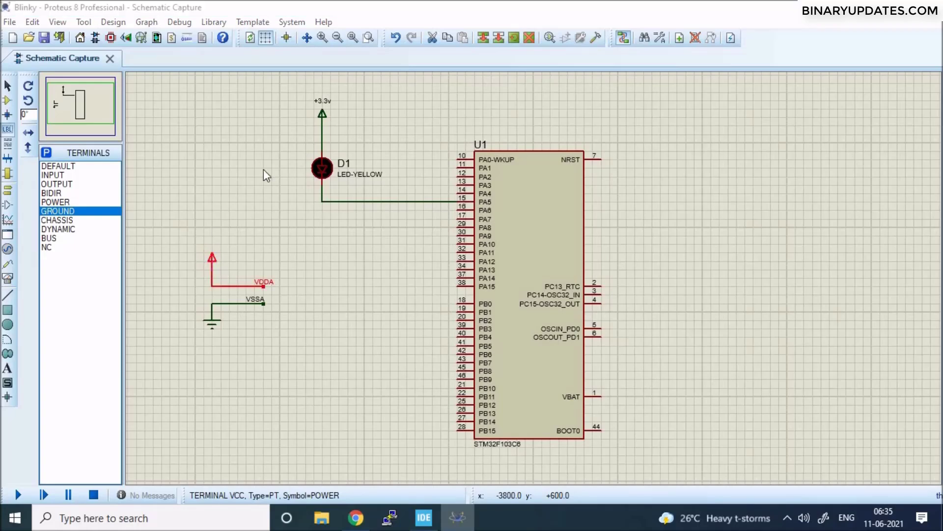
{"action": "type", "text": "+3.3v"}
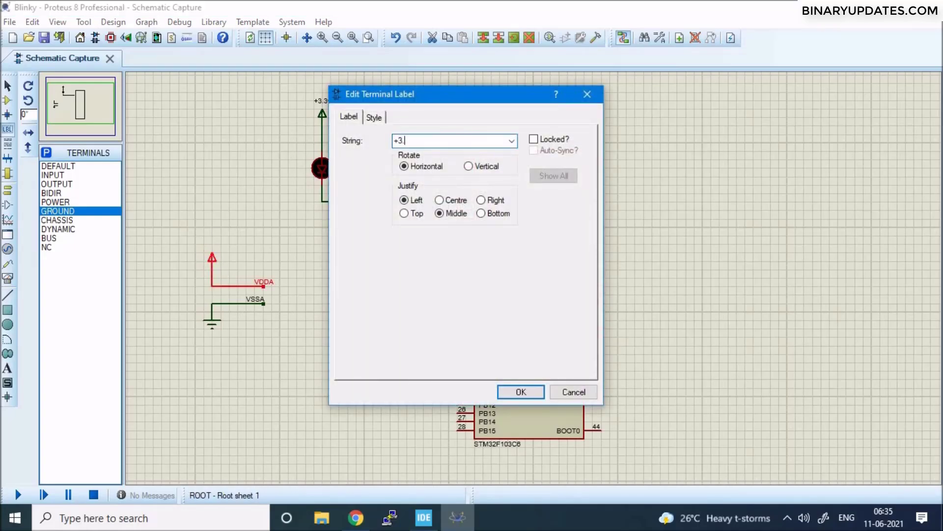
{"action": "left_click", "coordinate": [520, 391]}
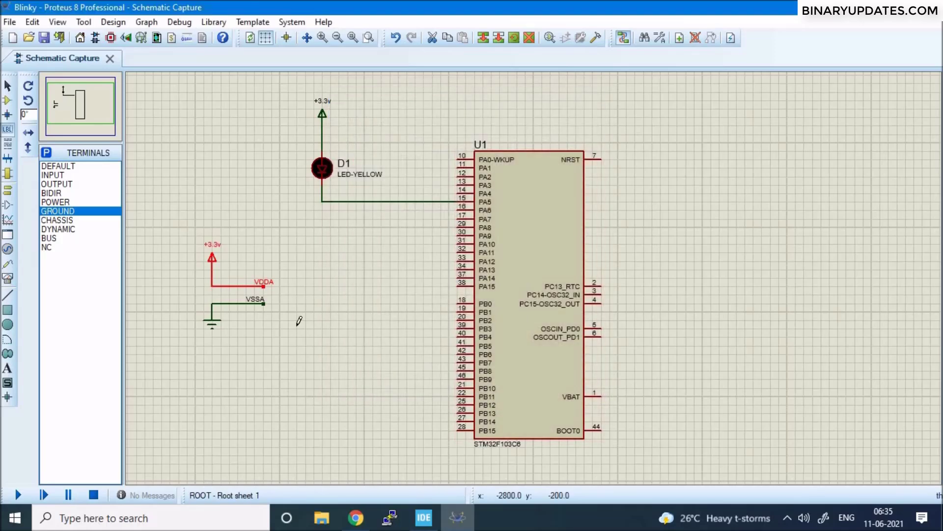
Save the Blinky project, minimise Proteus, and bring up STM32CubeIDE
{"action": "left_click", "coordinate": [44, 38]}
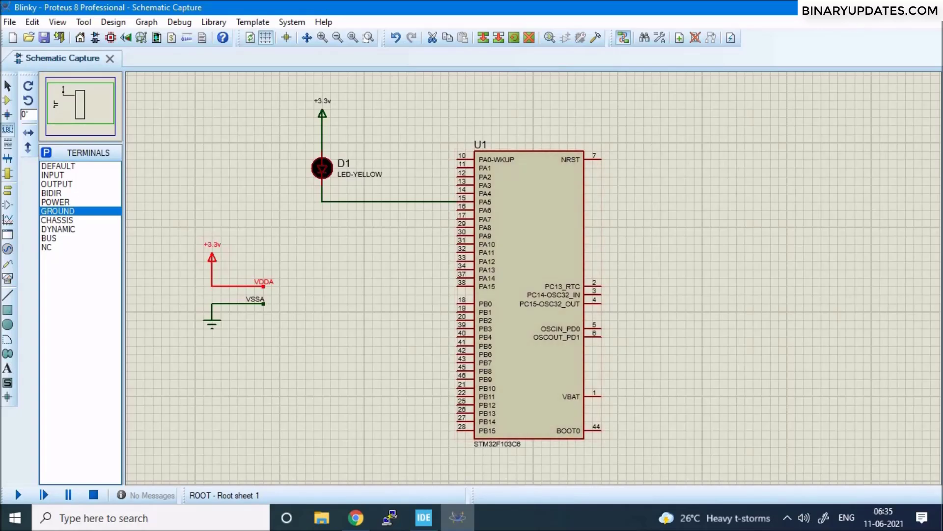
{"action": "left_click", "coordinate": [875, 7]}
{"action": "left_click", "coordinate": [424, 521]}
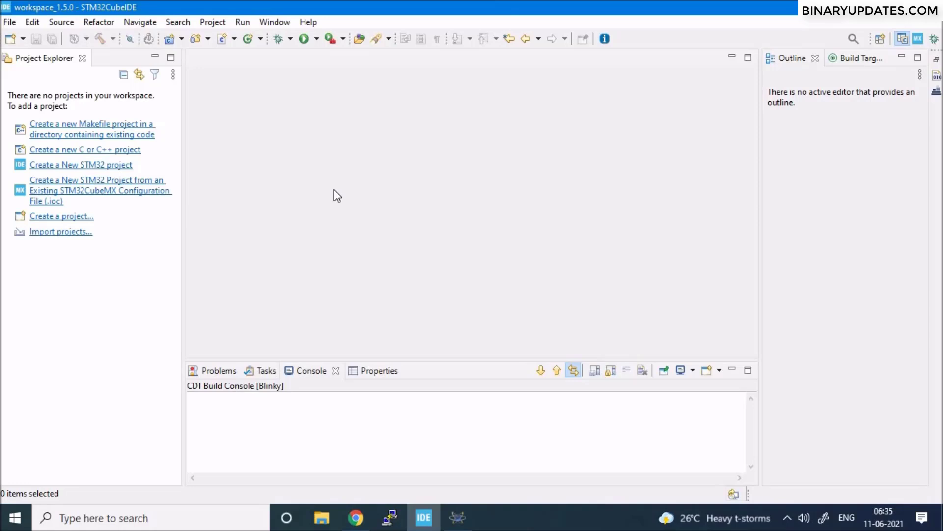
Start a new STM32 project and select the STM32F103C6 microcontroller as its target
{"action": "left_click", "coordinate": [9, 23]}
{"action": "mouse_move", "coordinate": [31, 37]}
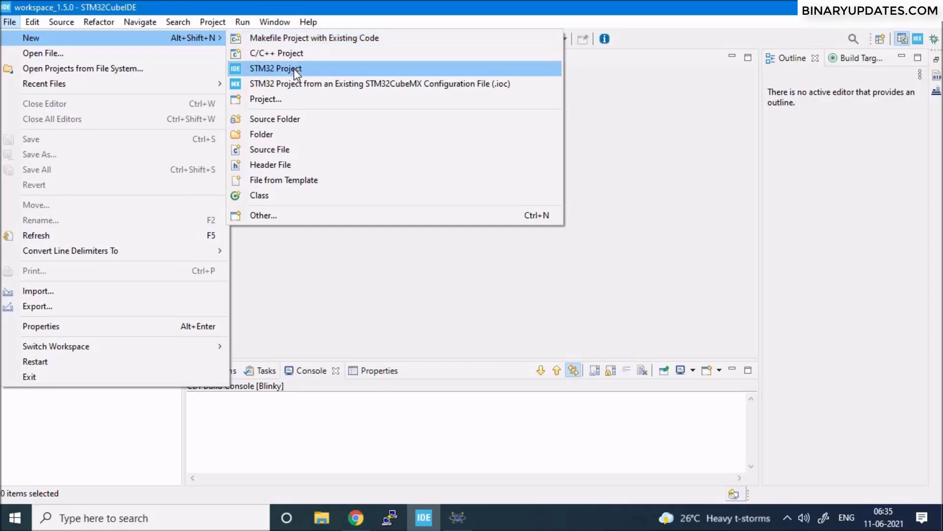
{"action": "left_click", "coordinate": [297, 70]}
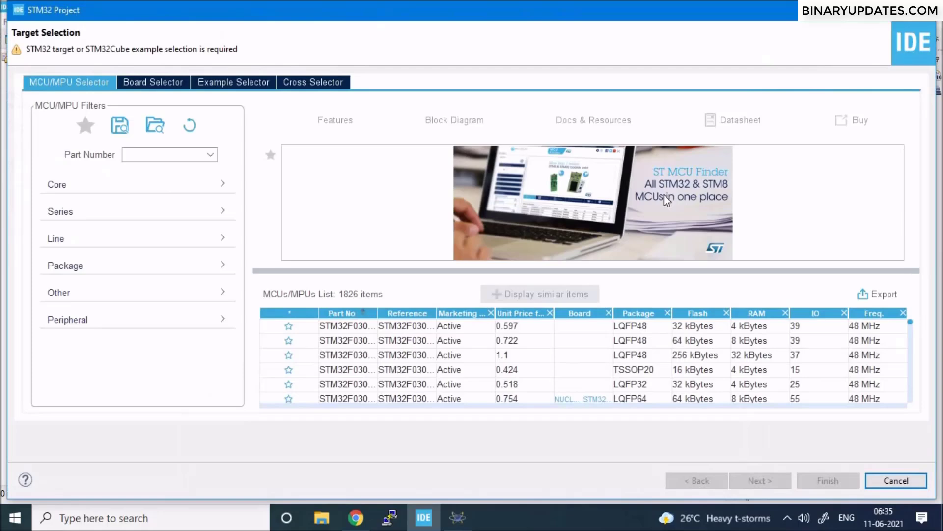
{"action": "left_click", "coordinate": [173, 153]}
{"action": "type", "text": "stm32f103"}
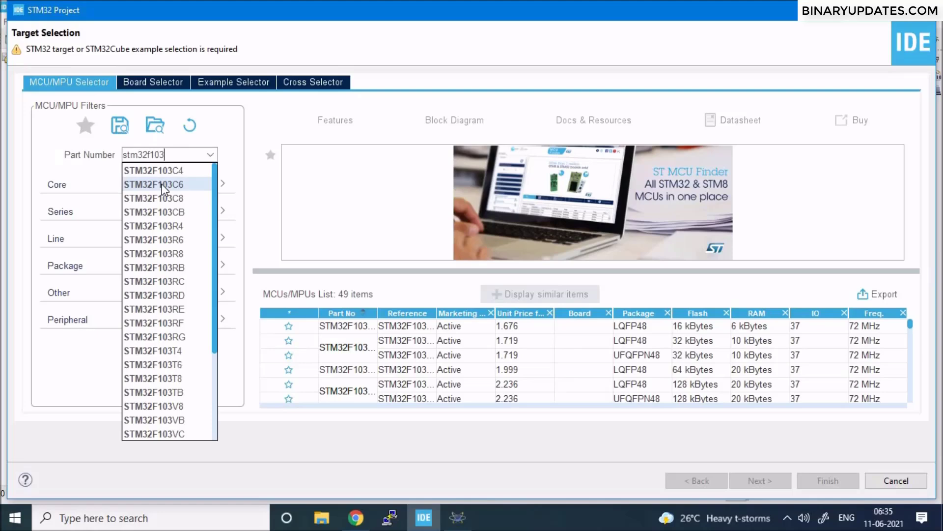
{"action": "left_click", "coordinate": [165, 184]}
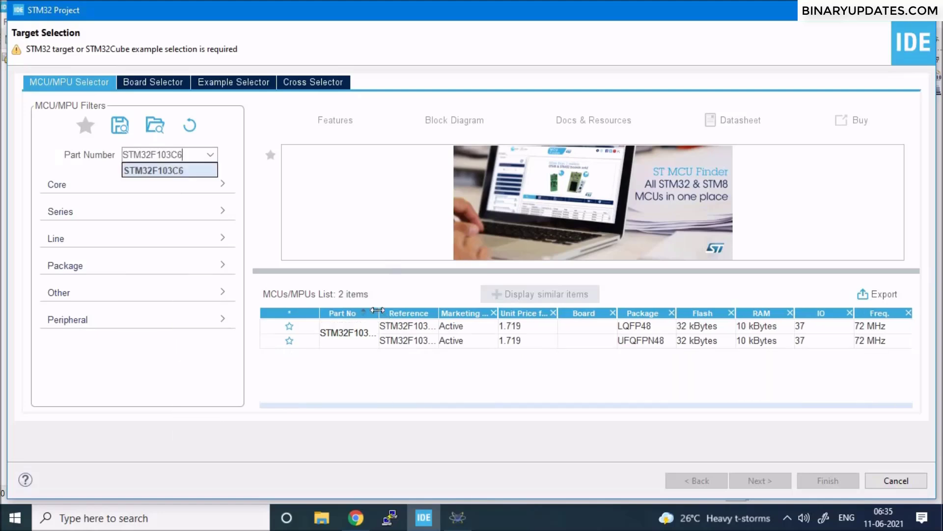
{"action": "left_click_drag", "start_coordinate": [413, 308], "coordinate": [427, 308]}
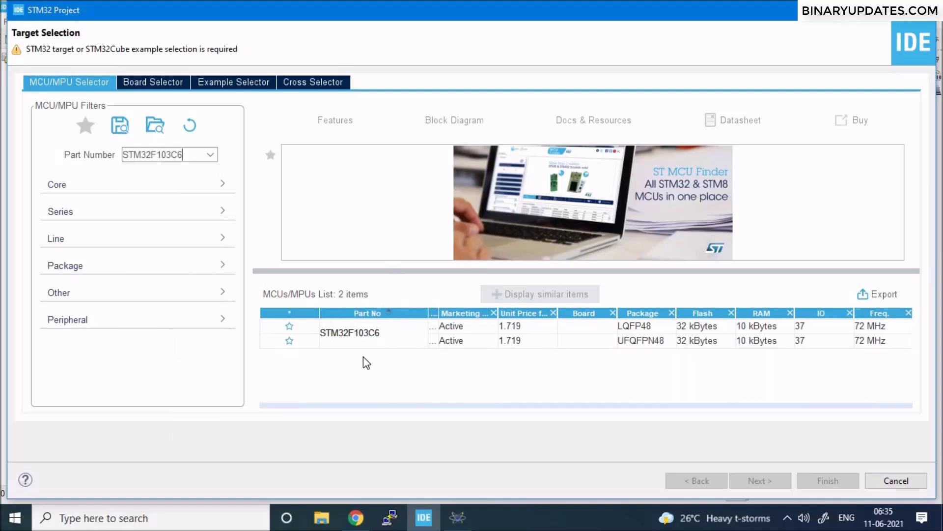
{"action": "left_click", "coordinate": [352, 337]}
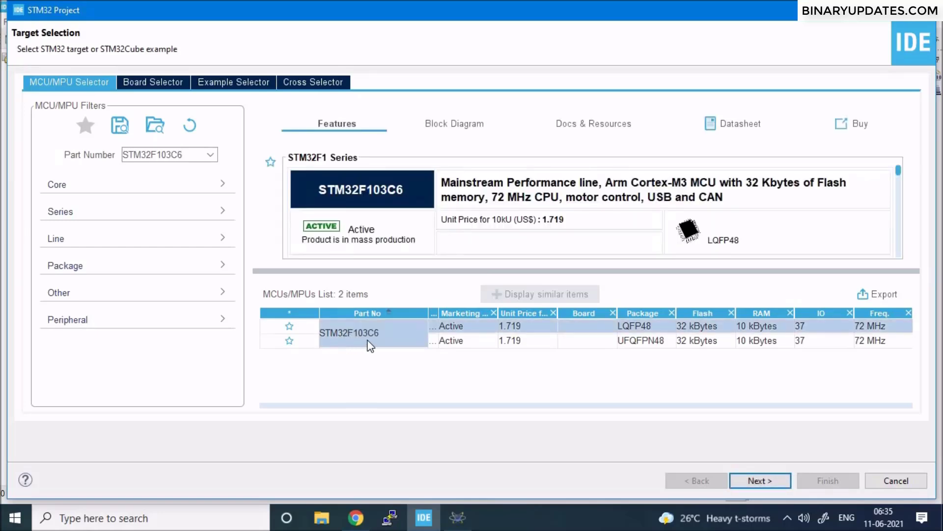
{"action": "left_click", "coordinate": [769, 480]}
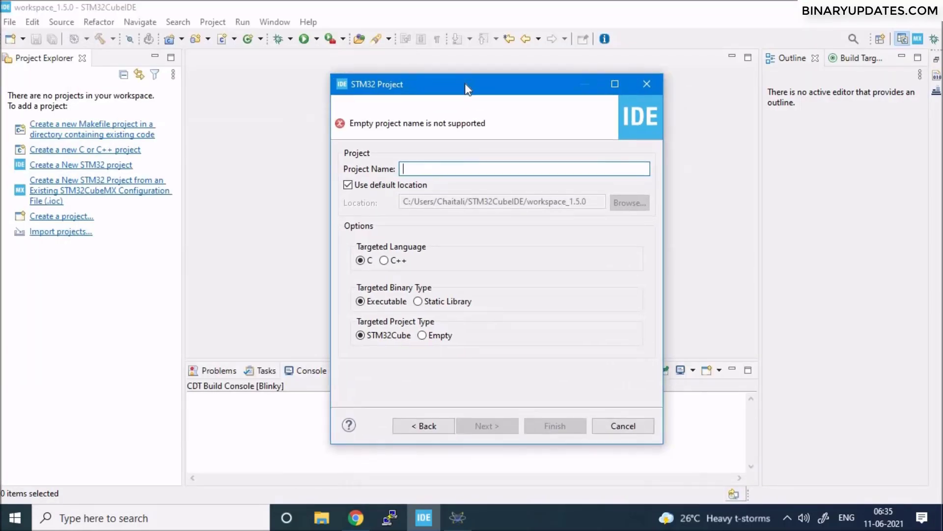
Name the project Blinky and continue to the firmware package page
{"action": "left_click_drag", "start_coordinate": [465, 84], "coordinate": [435, 75]}
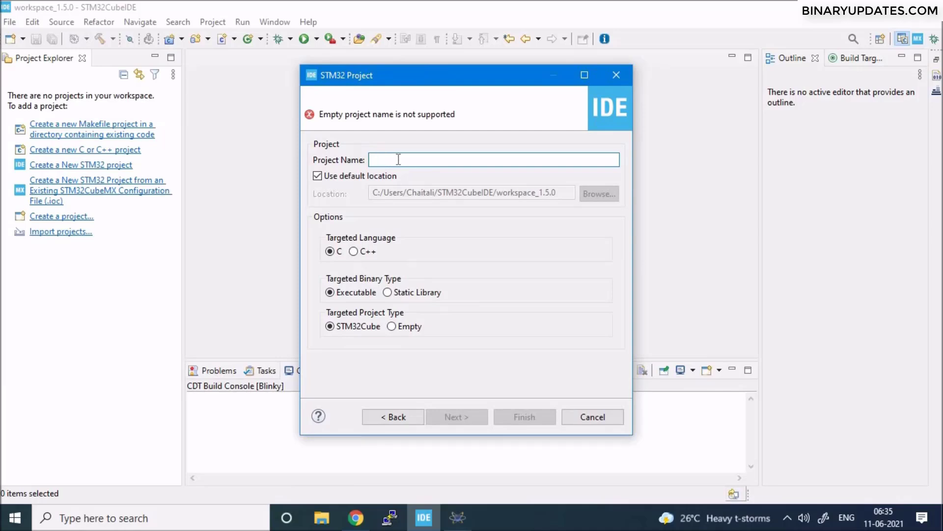
{"action": "type", "text": "Blinky"}
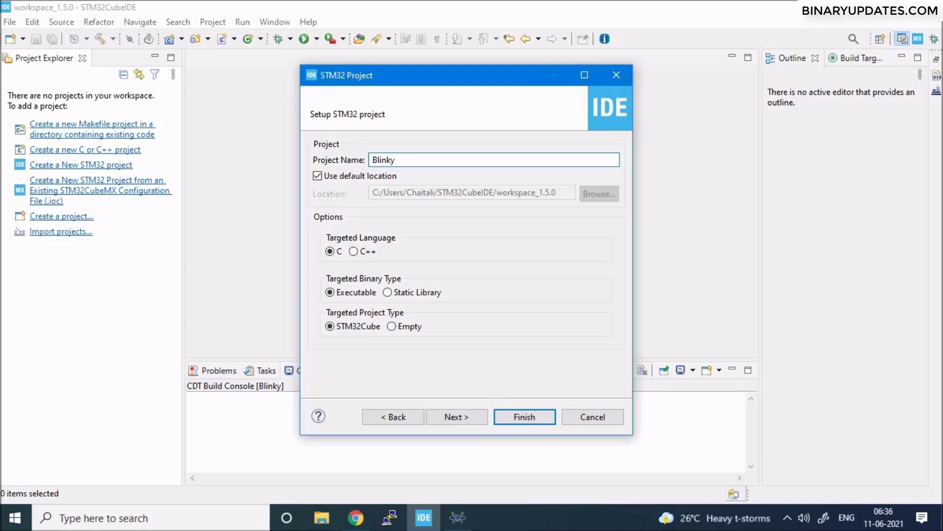
{"action": "left_click", "coordinate": [466, 421]}
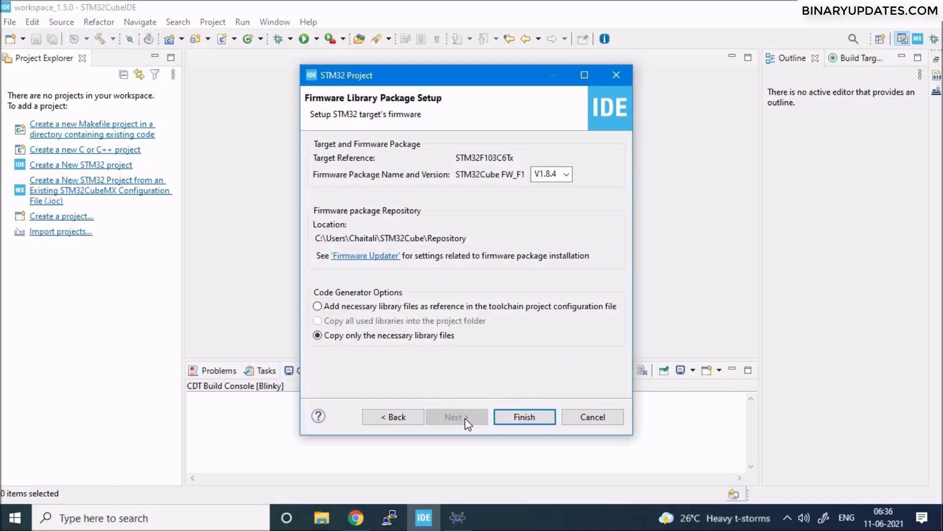
Finish the wizard and zoom into the STM32F103C6Tx LQFP48 pinout in Blinky.ioc
{"action": "left_click", "coordinate": [518, 417]}
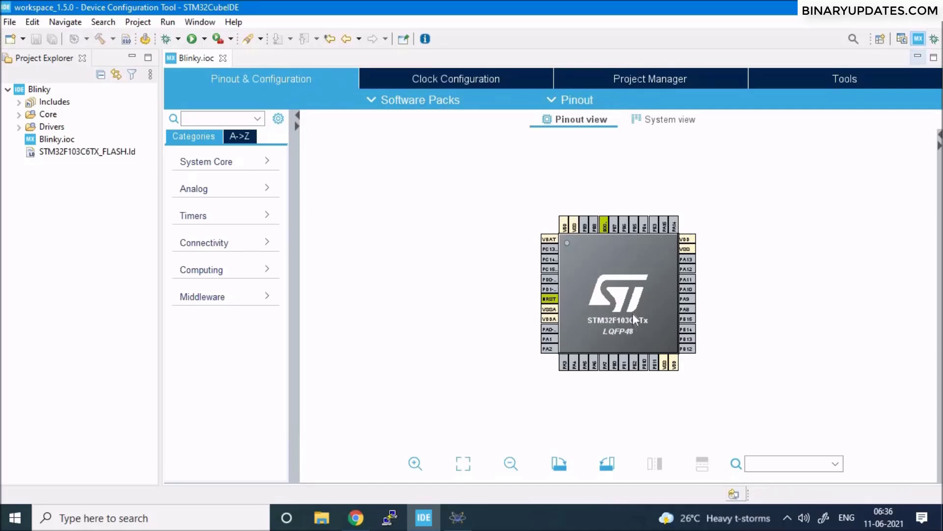
{"action": "scroll", "coordinate": [632, 314], "scroll_direction": "up", "scroll_amount": 2}
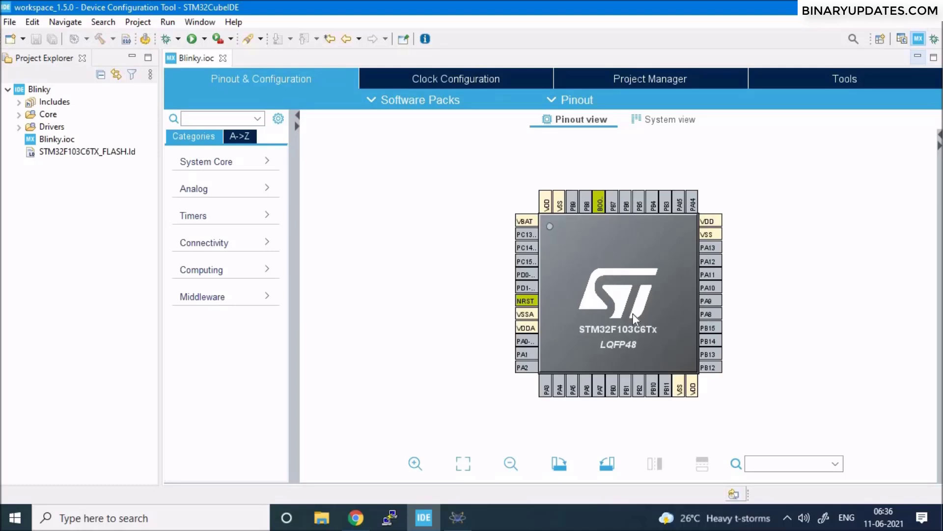
{"action": "scroll", "coordinate": [633, 315], "scroll_direction": "up", "scroll_amount": 1}
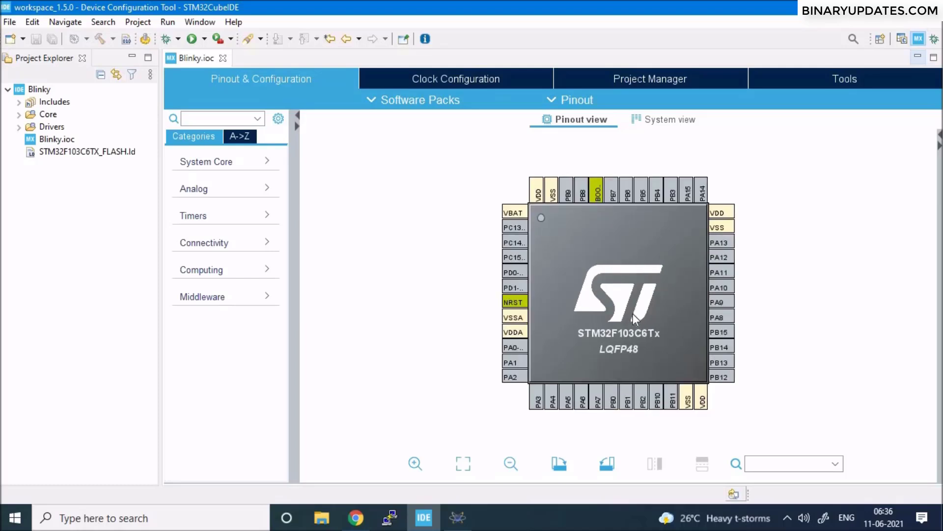
{"action": "scroll", "coordinate": [635, 320], "scroll_direction": "up", "scroll_amount": 1}
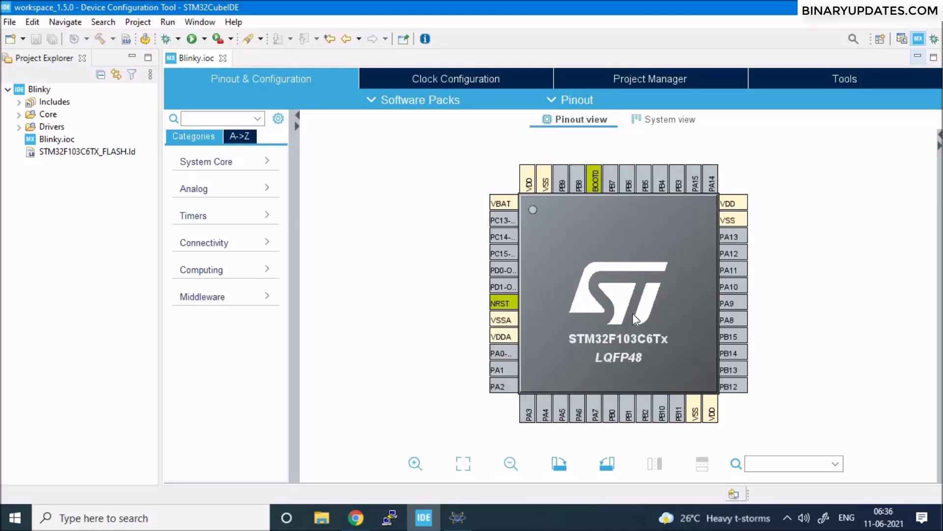
Set pin PA5 on the STM32F103C6Tx pinout to GPIO_Output and check its label
{"action": "left_click", "coordinate": [564, 418]}
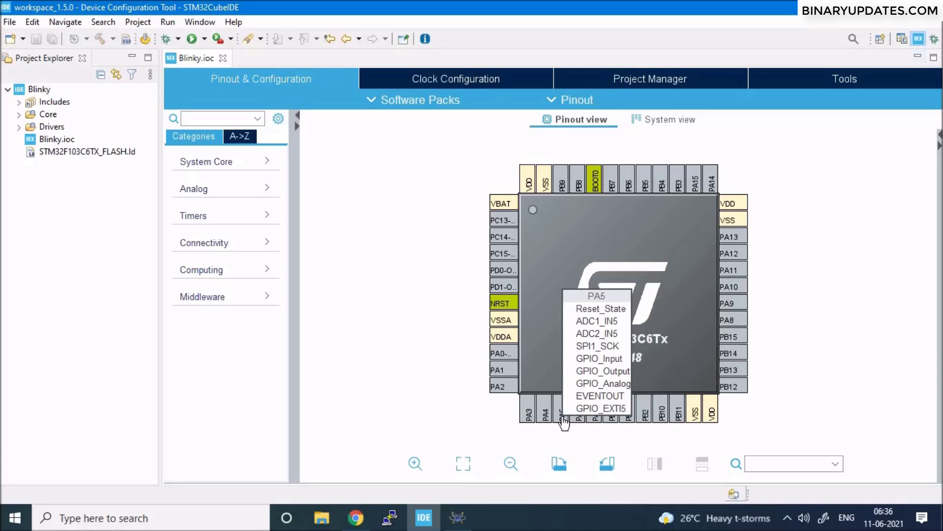
{"action": "left_click", "coordinate": [595, 371]}
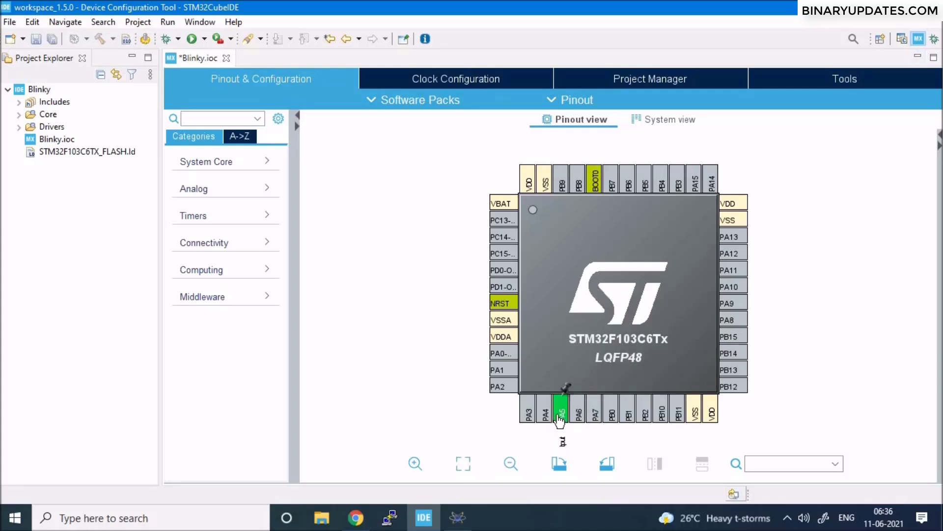
{"action": "left_click_drag", "start_coordinate": [811, 340], "coordinate": [796, 298]}
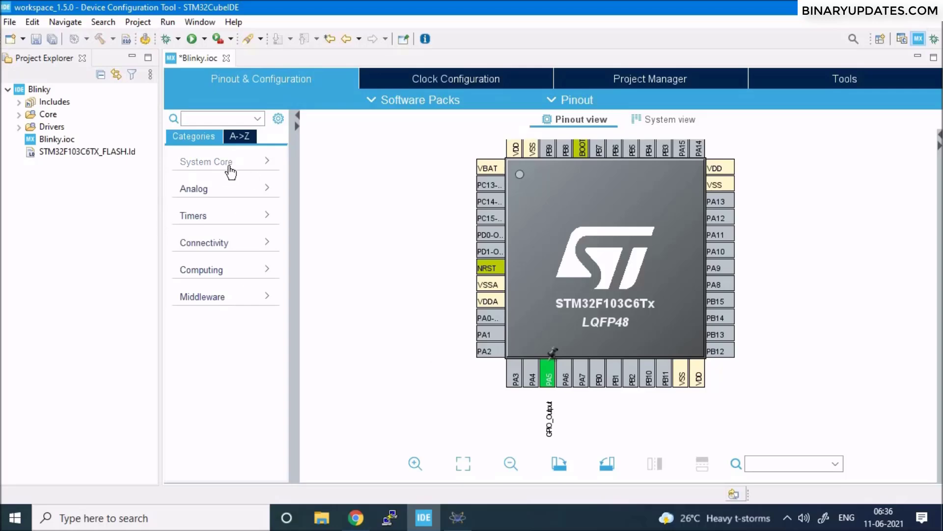
Set RCC High Speed Clock (HSE) to Crystal/Ceramic Resonator under System Core, assigning PD0 and PD1
{"action": "left_click", "coordinate": [231, 166]}
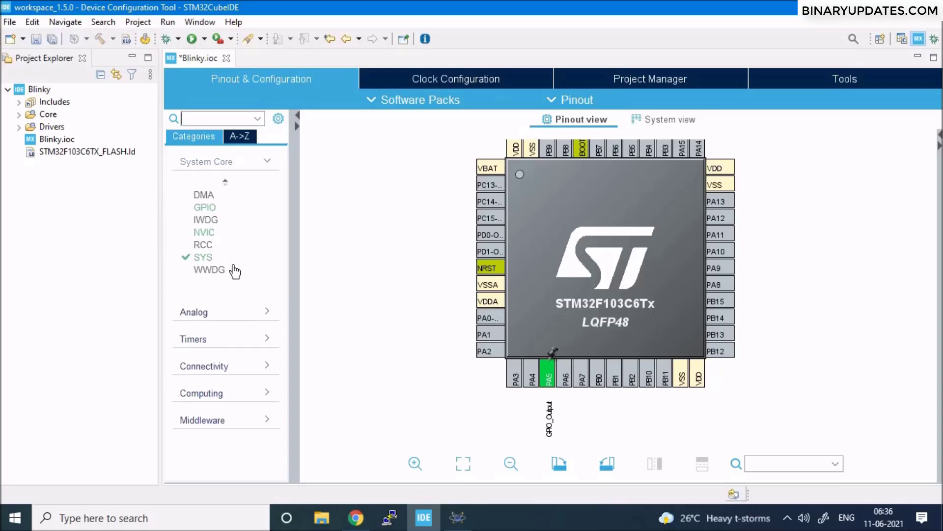
{"action": "left_click", "coordinate": [203, 246]}
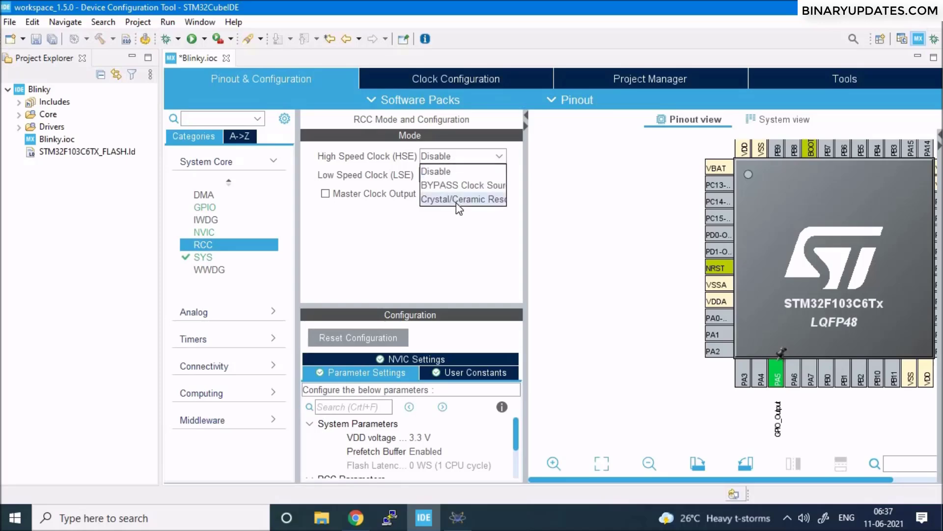
{"action": "left_click", "coordinate": [458, 200]}
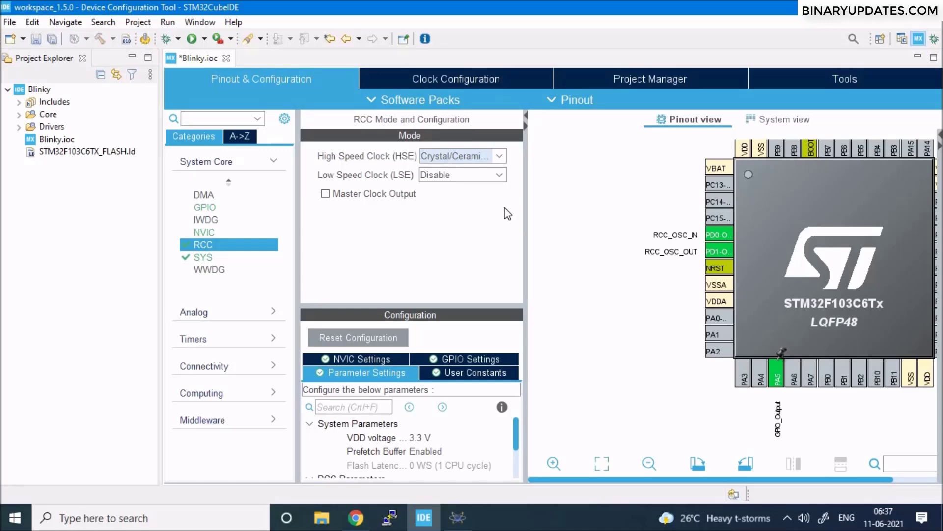
{"action": "left_click", "coordinate": [524, 117]}
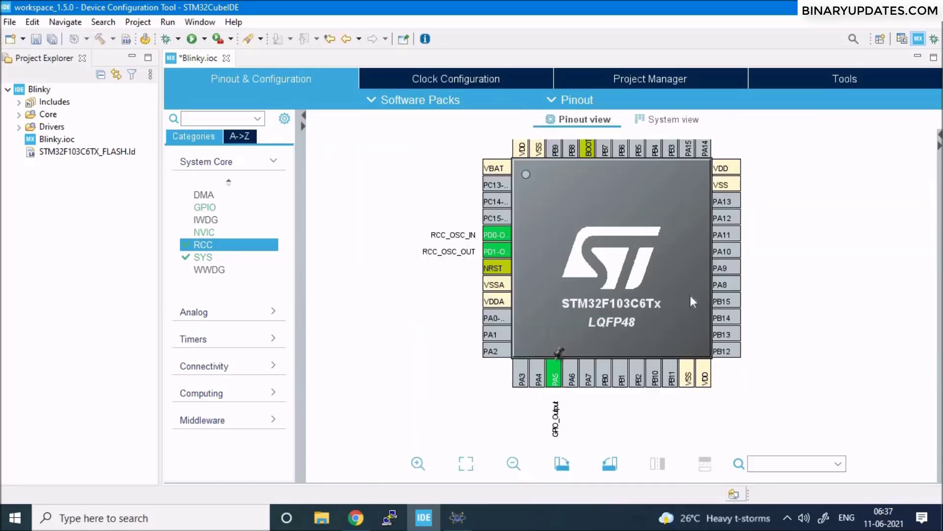
{"action": "left_click", "coordinate": [273, 160]}
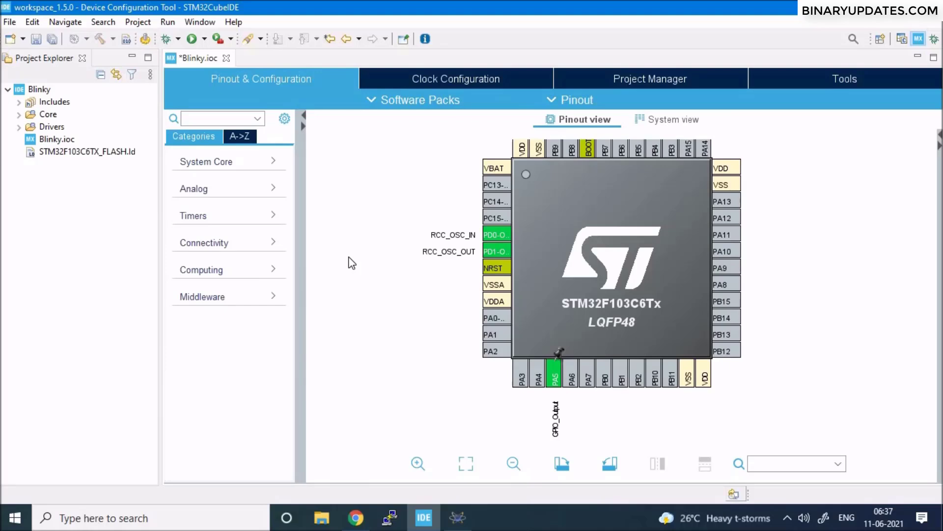
Save Blinky.ioc, accept code generation, and switch to the C/C++ perspective
{"action": "left_click", "coordinate": [37, 40]}
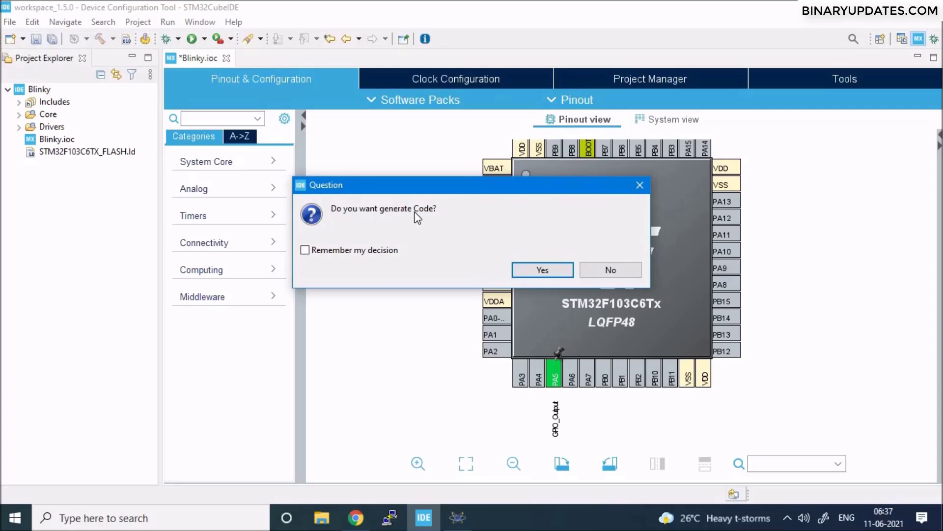
{"action": "left_click", "coordinate": [538, 270]}
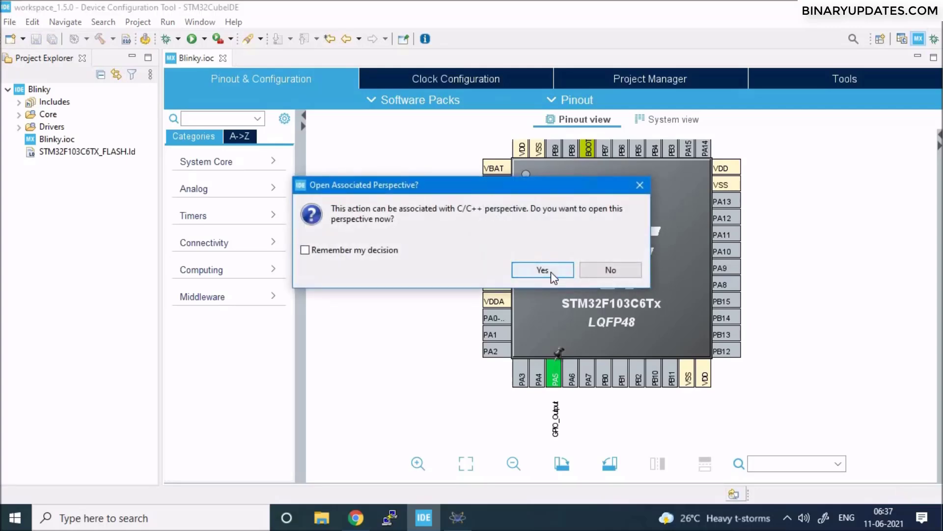
{"action": "left_click", "coordinate": [549, 271]}
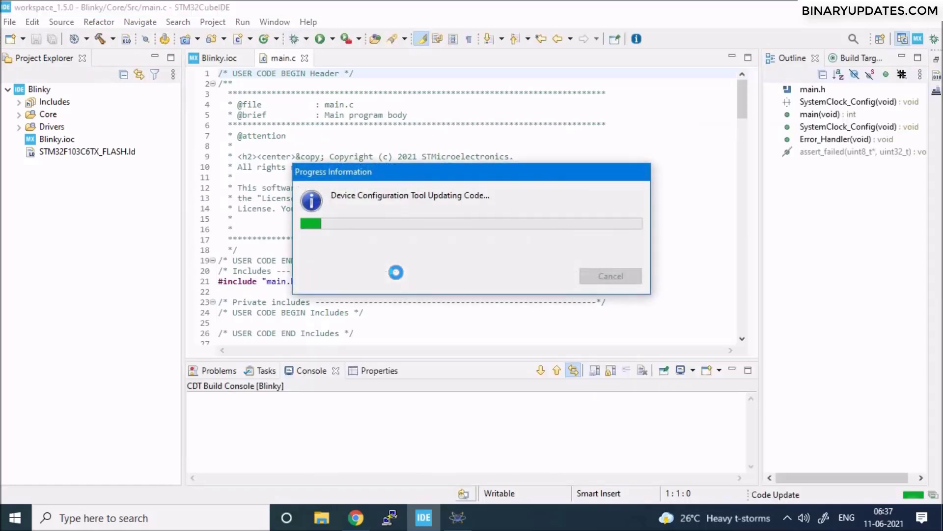